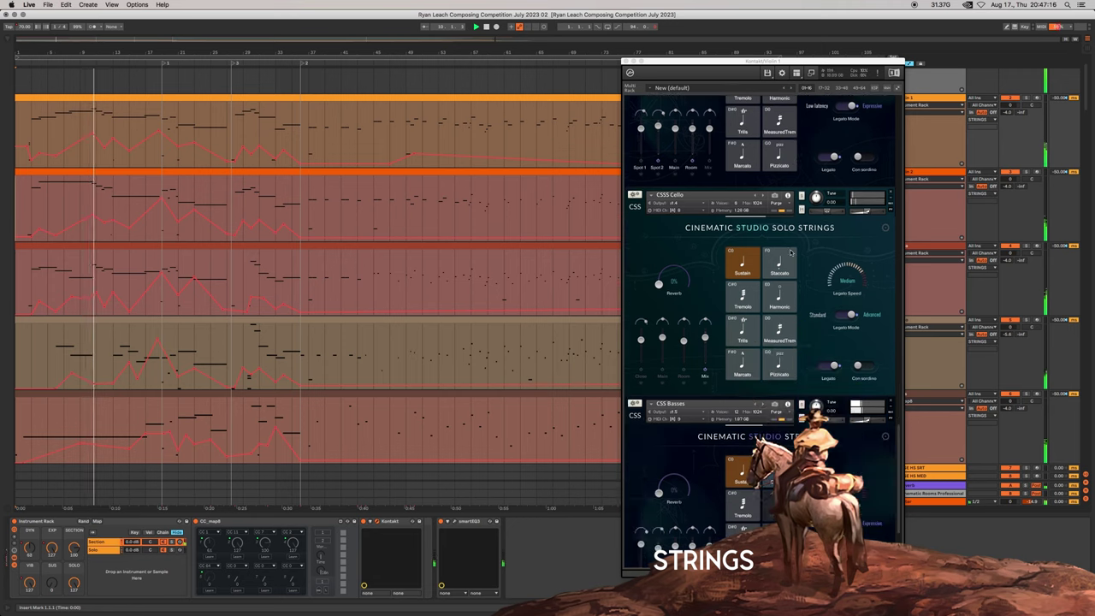
- Look through the Cinematic Studio string instruments loaded in Kontakt and close the plug-in window
scroll(791, 252, up, 15)
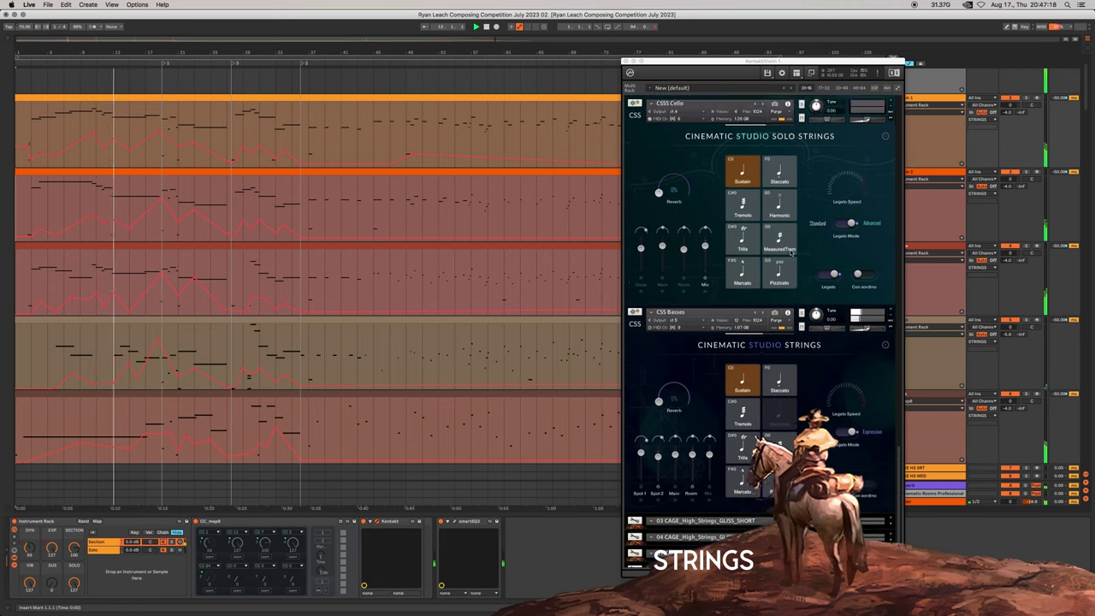
scroll(790, 251, up, 10)
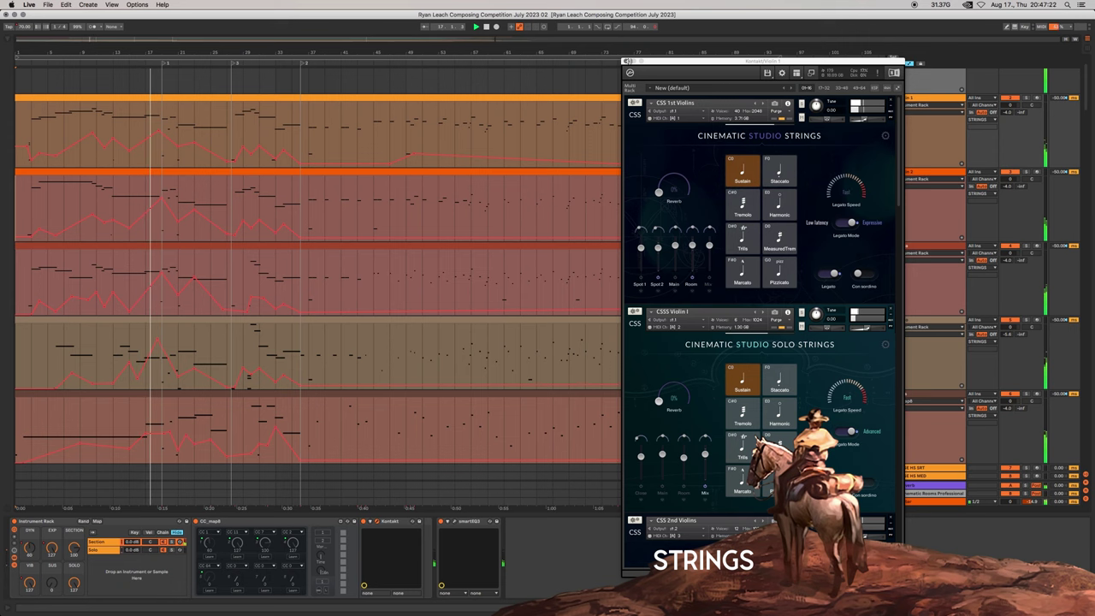
click(624, 61)
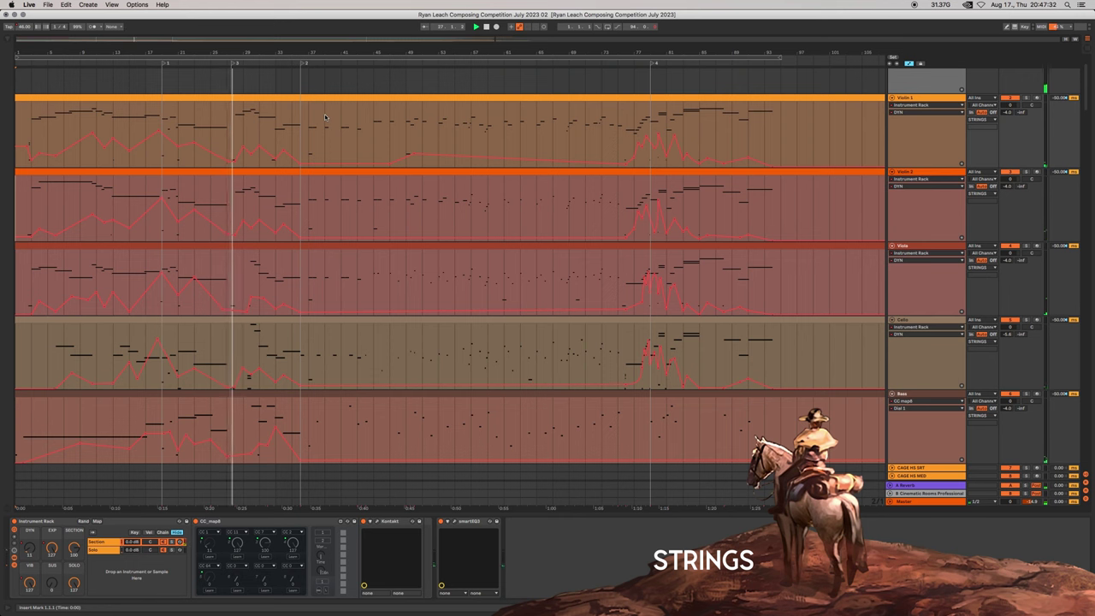
- Select bars 25 to 65 across the five string tracks and open their clips together in the MIDI note editor
scroll(285, 221, up, 1)
scroll(285, 220, up, 1)
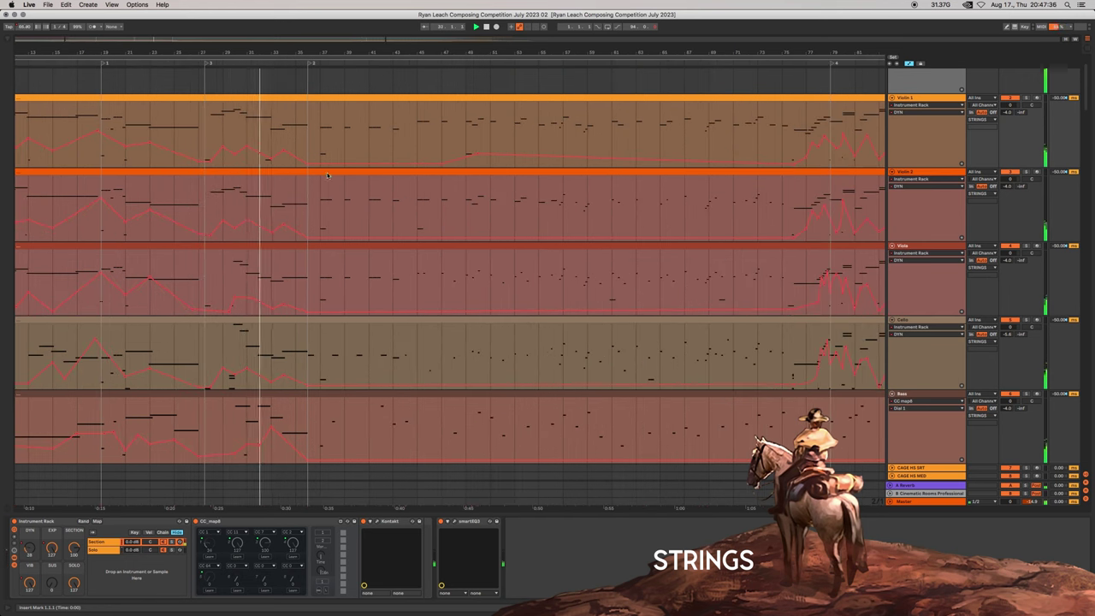
drag(183, 117, 660, 403)
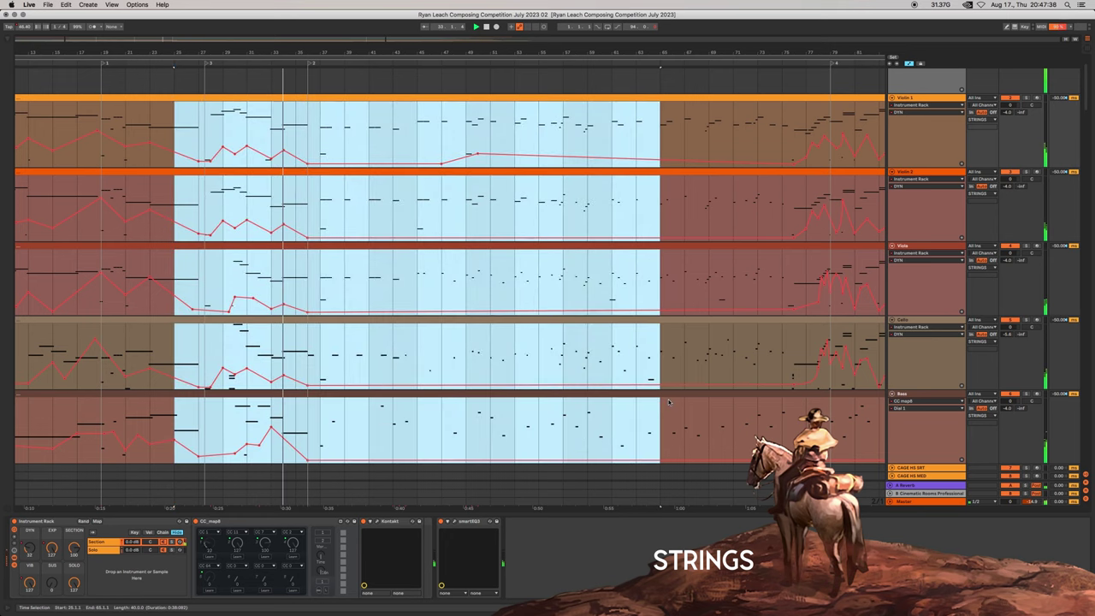
key(shift+Tab)
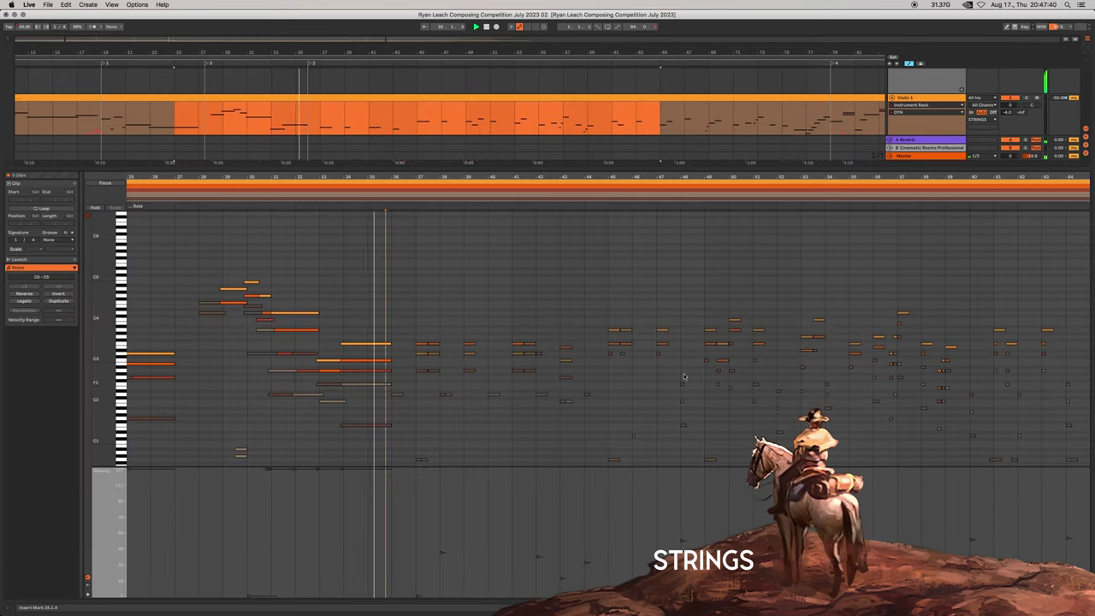
- Turn on Follow and examine the combined string notes through to the closing chords during playback
scroll(703, 359, down, 3)
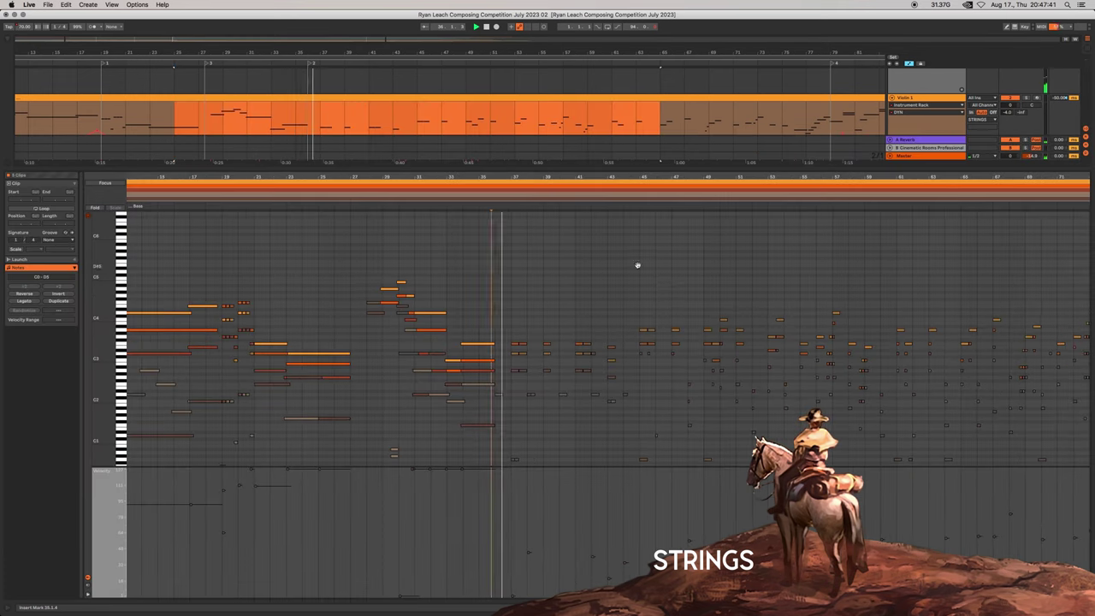
scroll(637, 271, right, 3)
scroll(637, 274, down, 1)
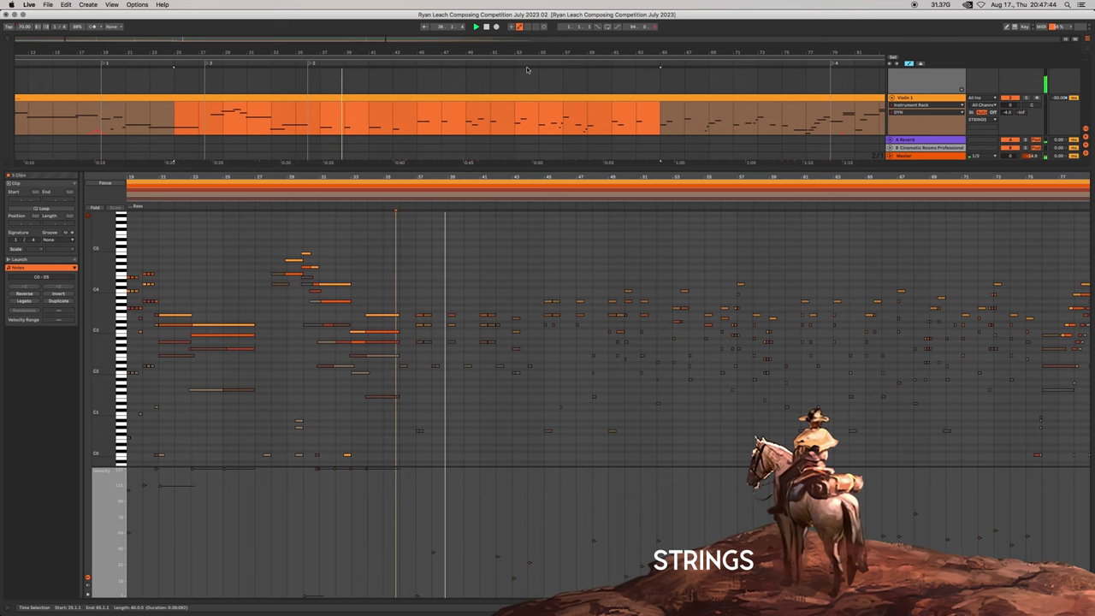
click(425, 27)
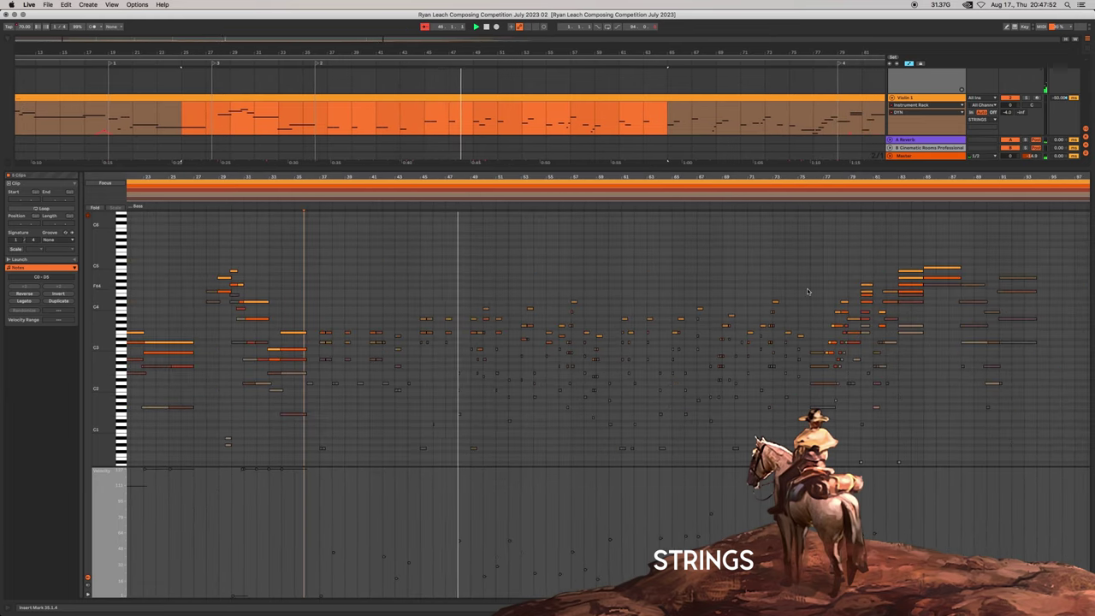
scroll(807, 292, down, 1)
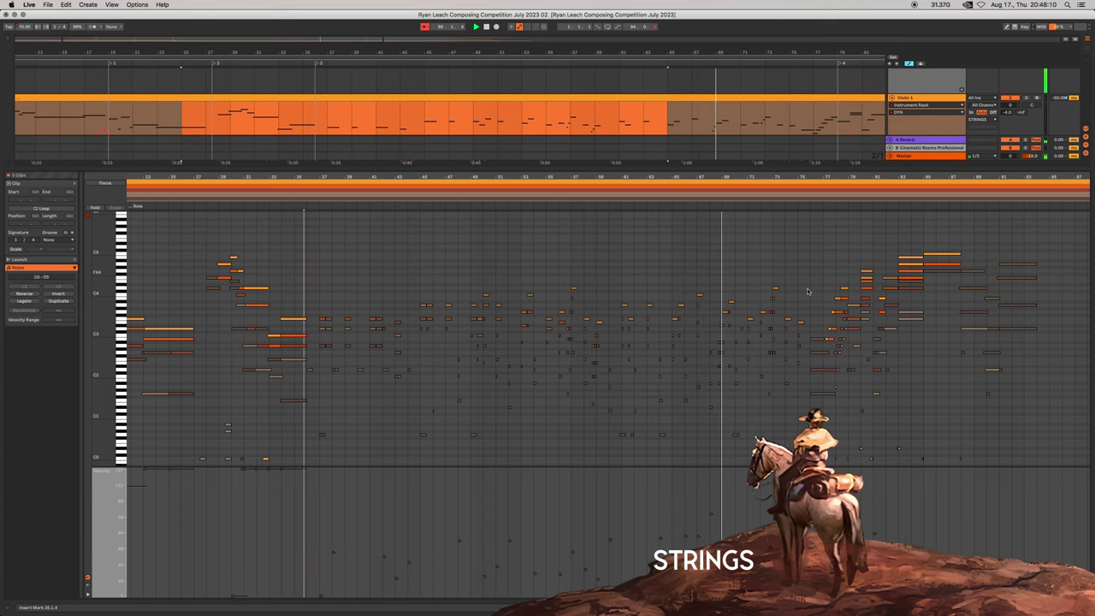
scroll(830, 294, up, 5)
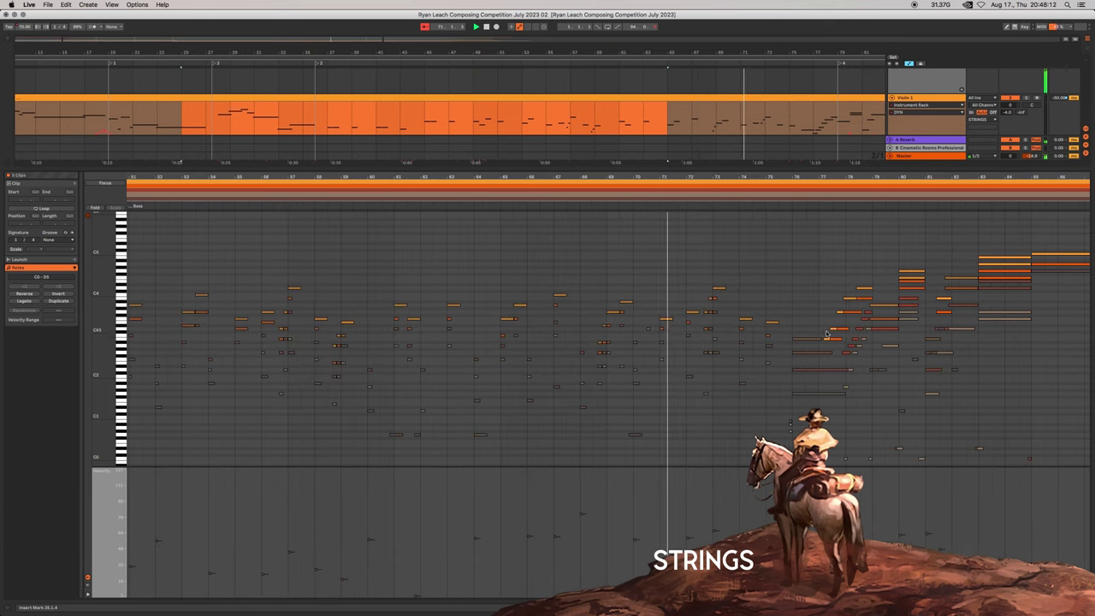
scroll(854, 297, right, 5)
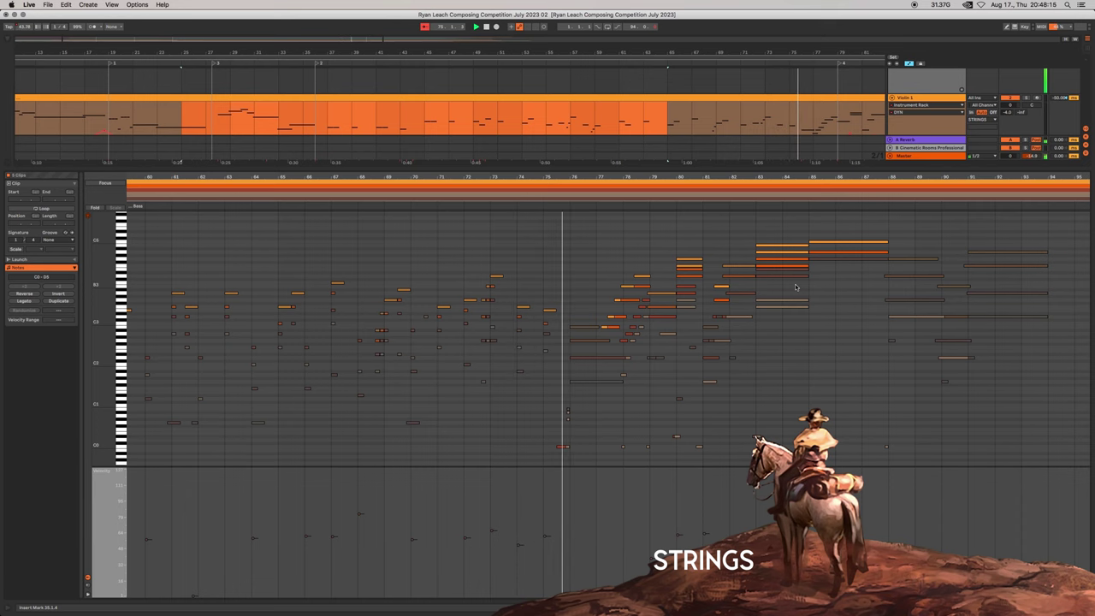
scroll(725, 289, right, 2)
scroll(855, 291, right, 3)
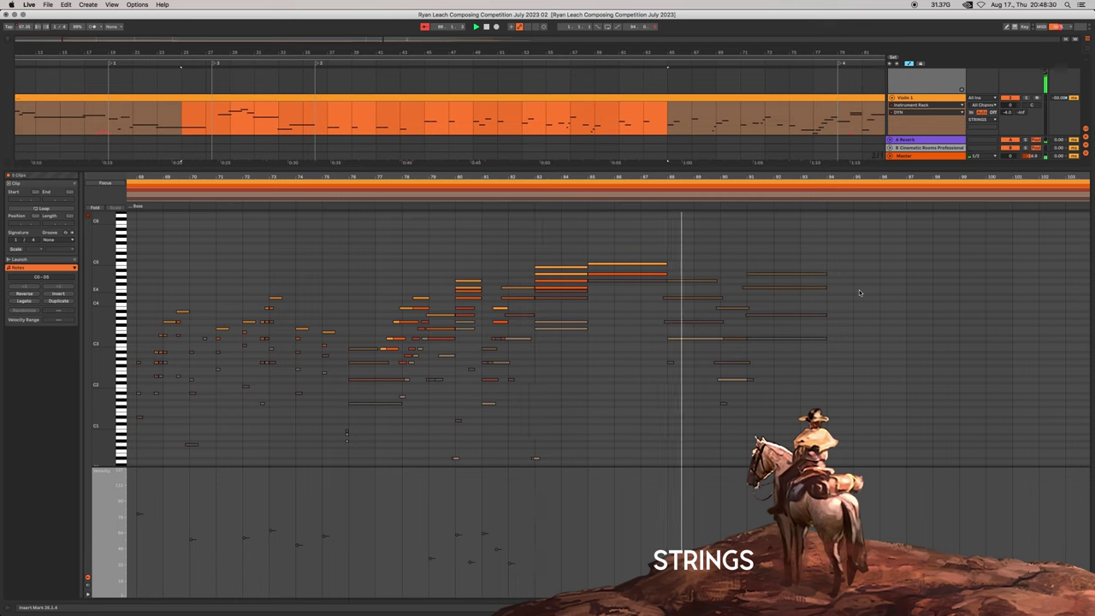
- Close the note editor and return to the string tracks and their automation in the arrangement
key(shift+Tab)
click(766, 306)
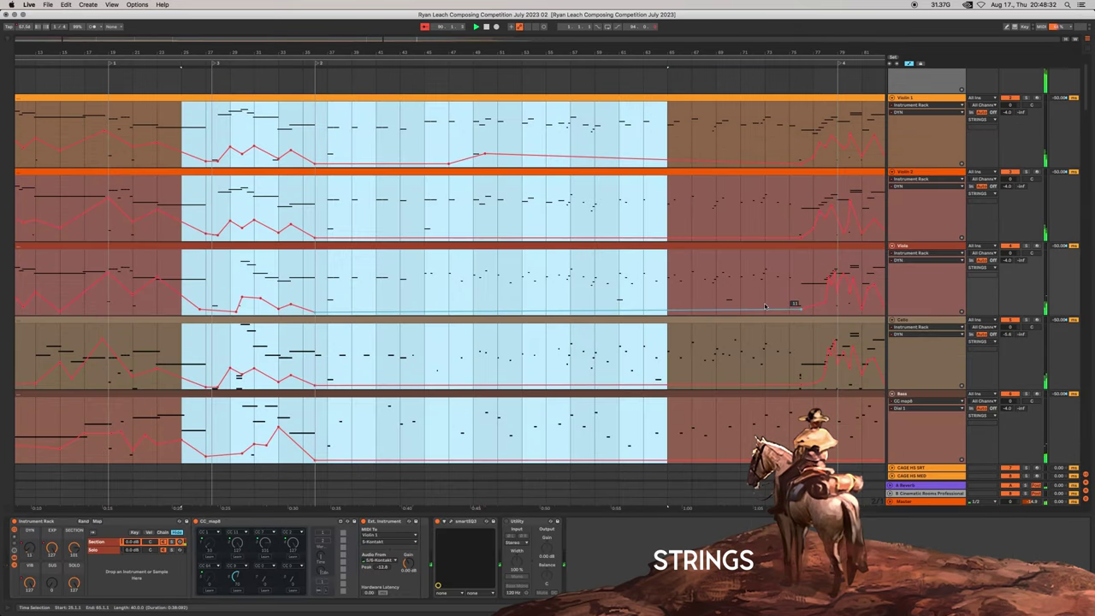
scroll(766, 306, down, 5)
click(797, 278)
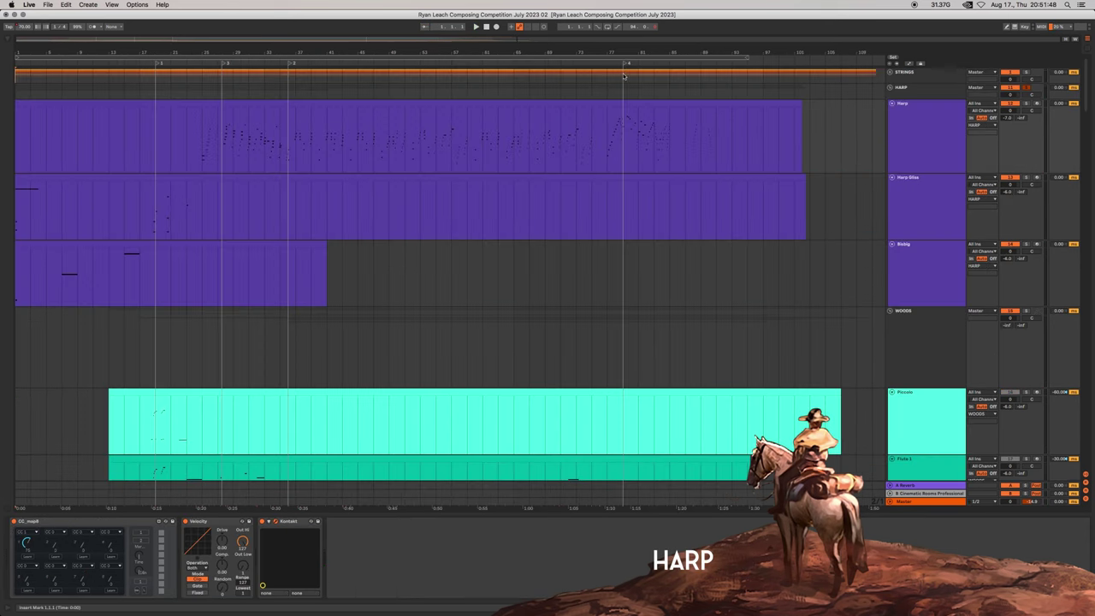
- Play the arrangement from the start, view the CineHarps instruments in the harp's Kontakt window, and close it
key(space)
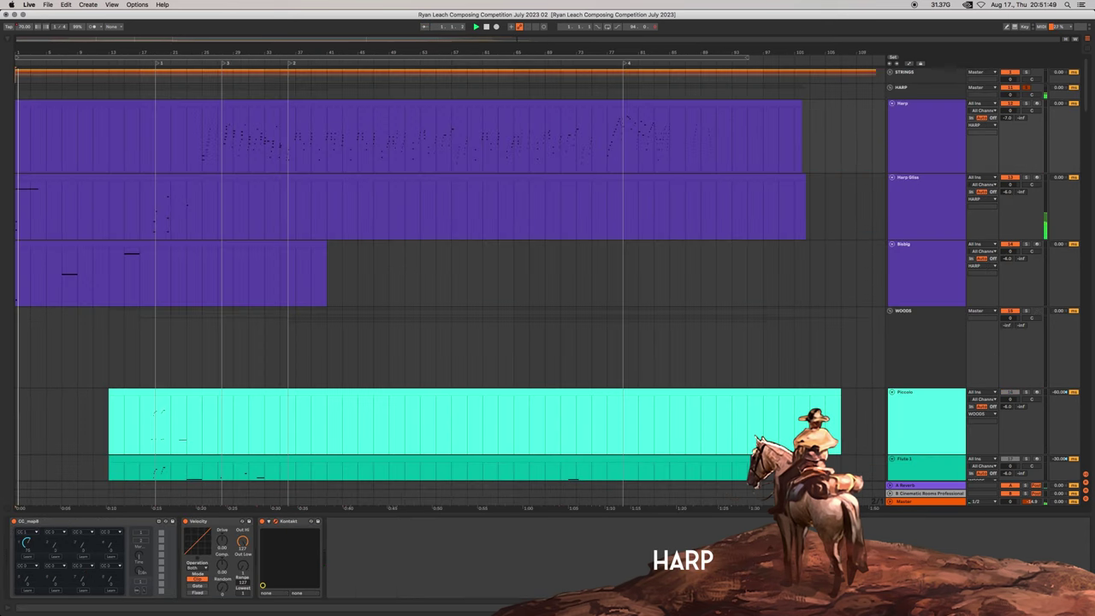
drag(1094, 65, 745, 54)
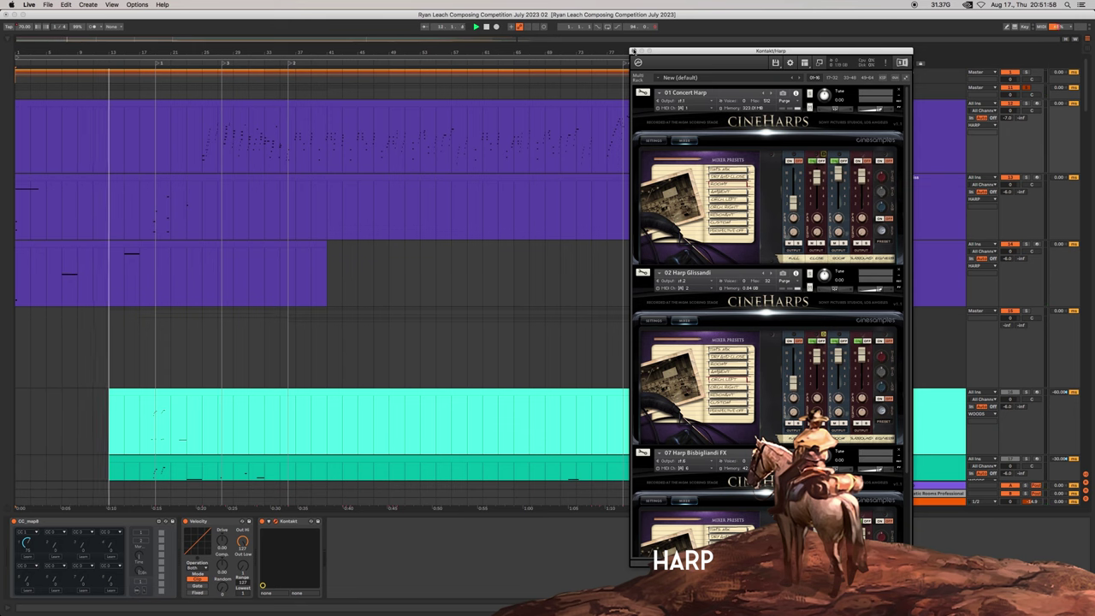
click(633, 51)
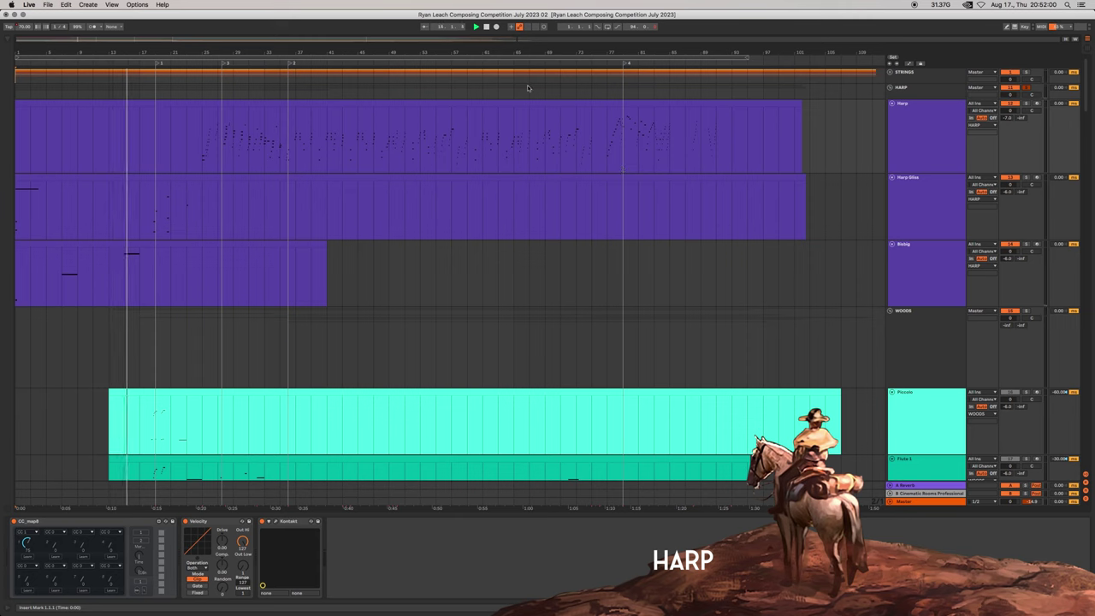
- Select bars 23 to 49 on the Harp track and open the clip in the MIDI note editor
scroll(264, 156, up, 3)
scroll(295, 156, up, 3)
scroll(302, 155, down, 3)
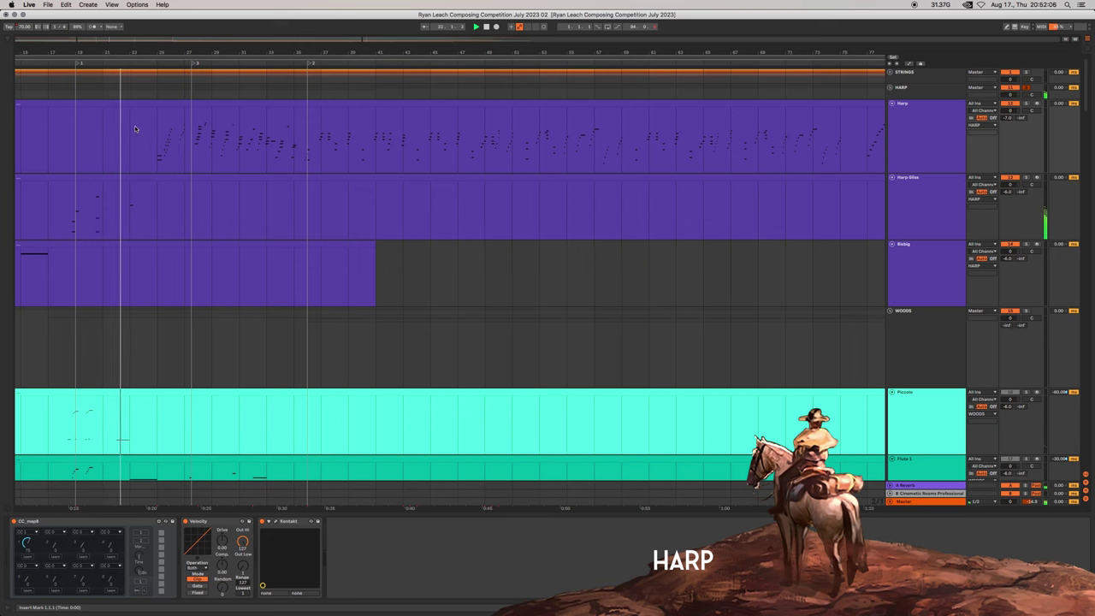
drag(134, 129, 481, 142)
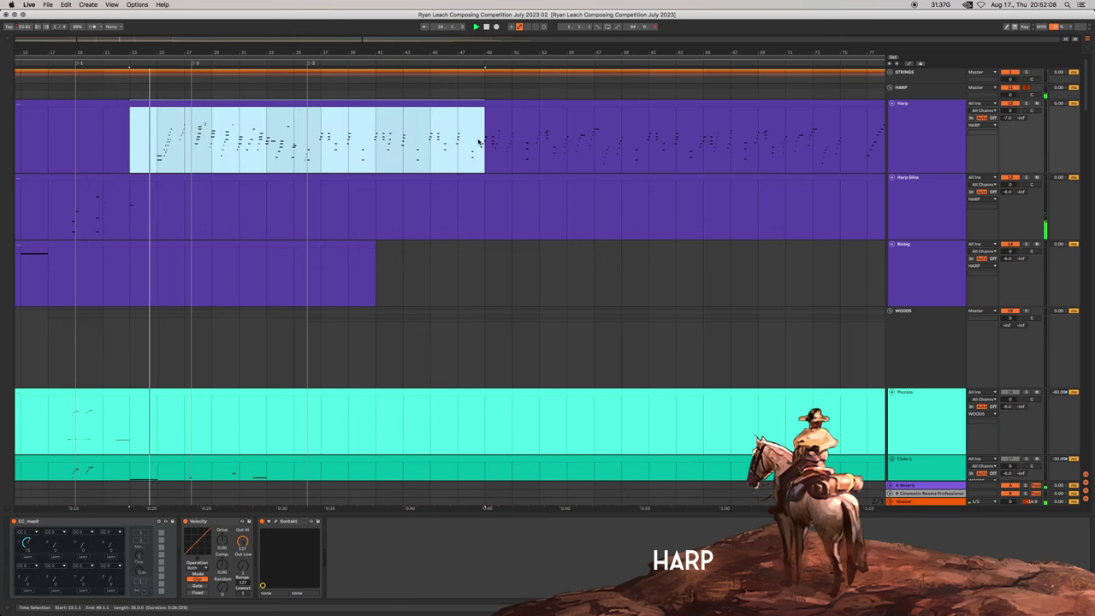
key(shift+Tab)
- Turn on Follow to track playback through the harp notes in the note editor
scroll(437, 335, up, 3)
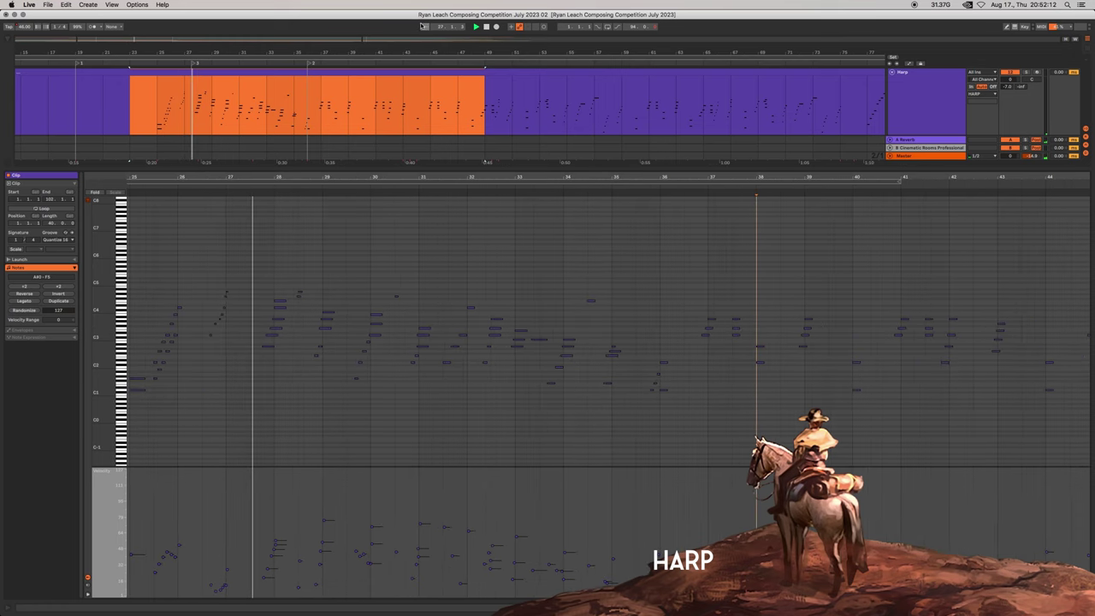
click(425, 27)
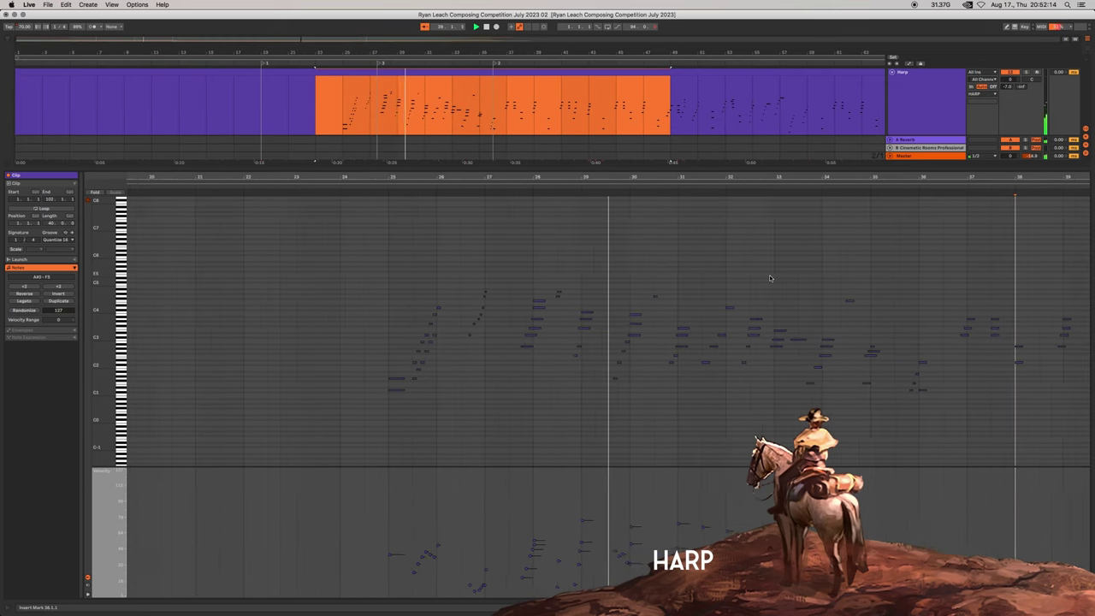
click(770, 278)
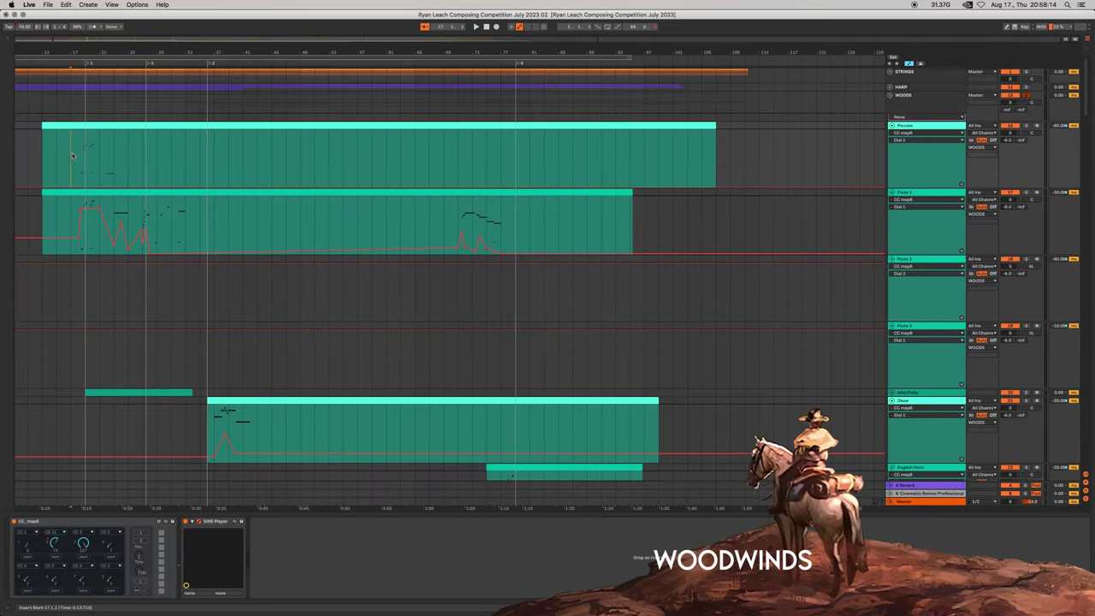
- Bring the SINE Player window into view, look through its loaded woodwind articulations, and move it off the arrangement
drag(1094, 201, 451, 168)
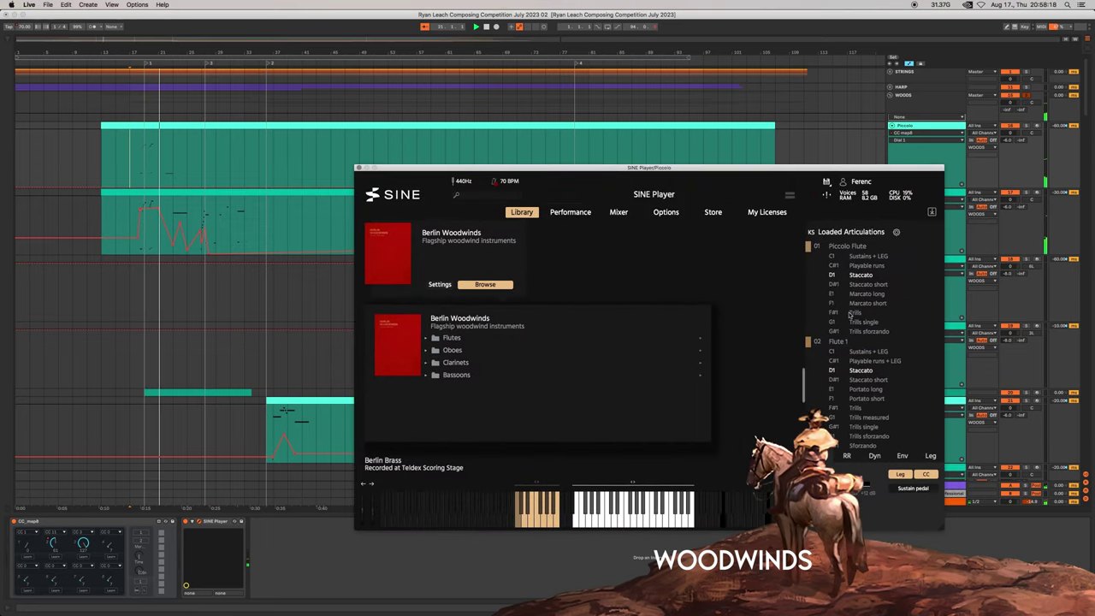
drag(669, 167, 660, 166)
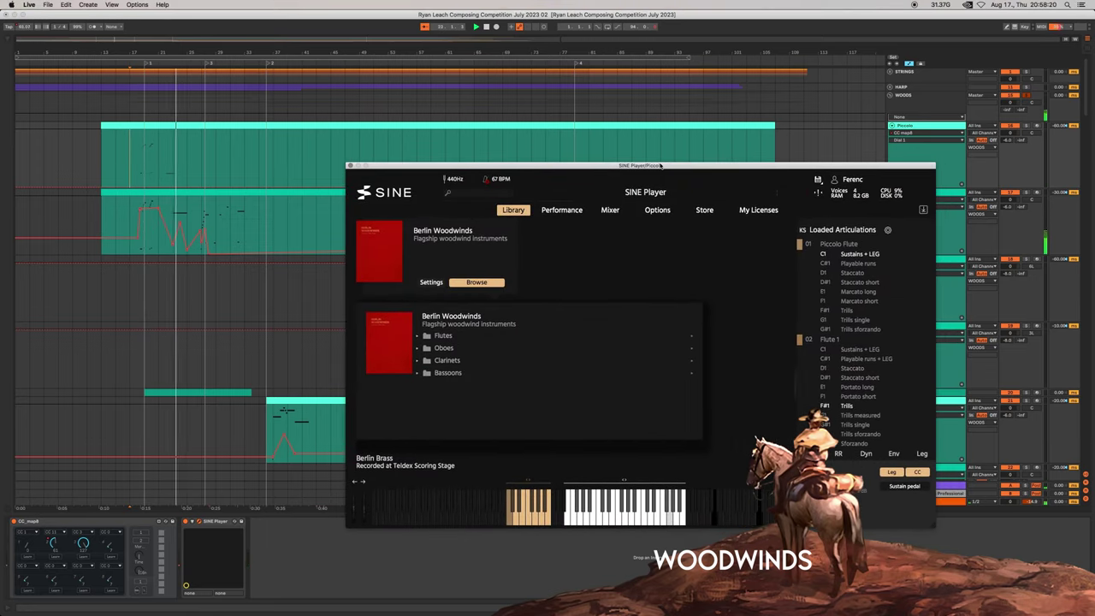
scroll(862, 362, down, 10)
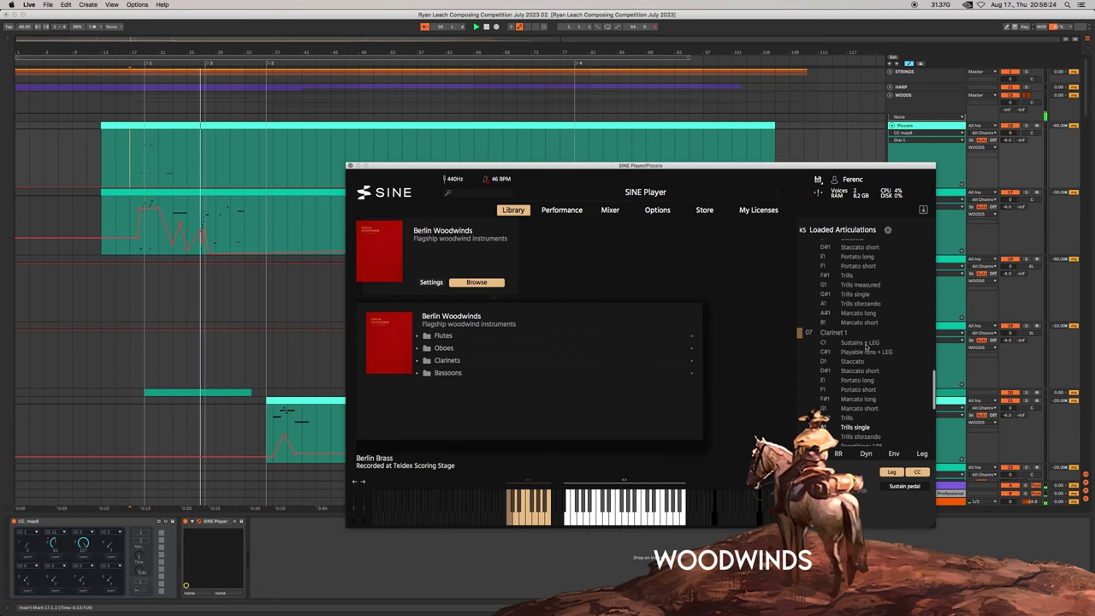
drag(650, 166, 1094, 179)
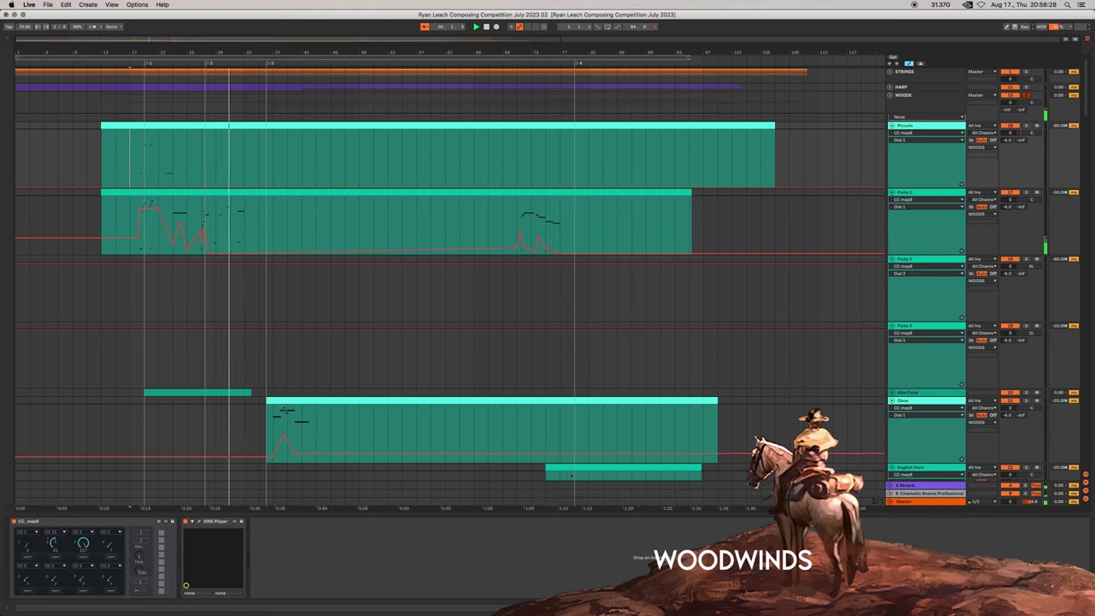
- Show the heckelphone's Vienna Instruments Pro window while viewing the lower woodwind tracks, and close the plug-in window
drag(1094, 180, 590, 182)
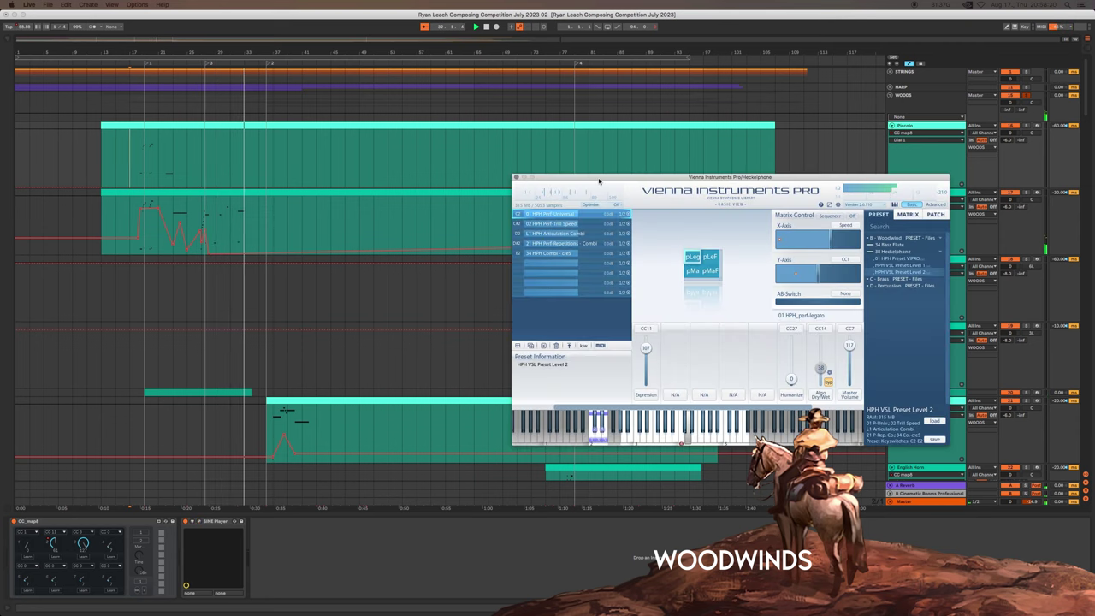
scroll(451, 365, down, 10)
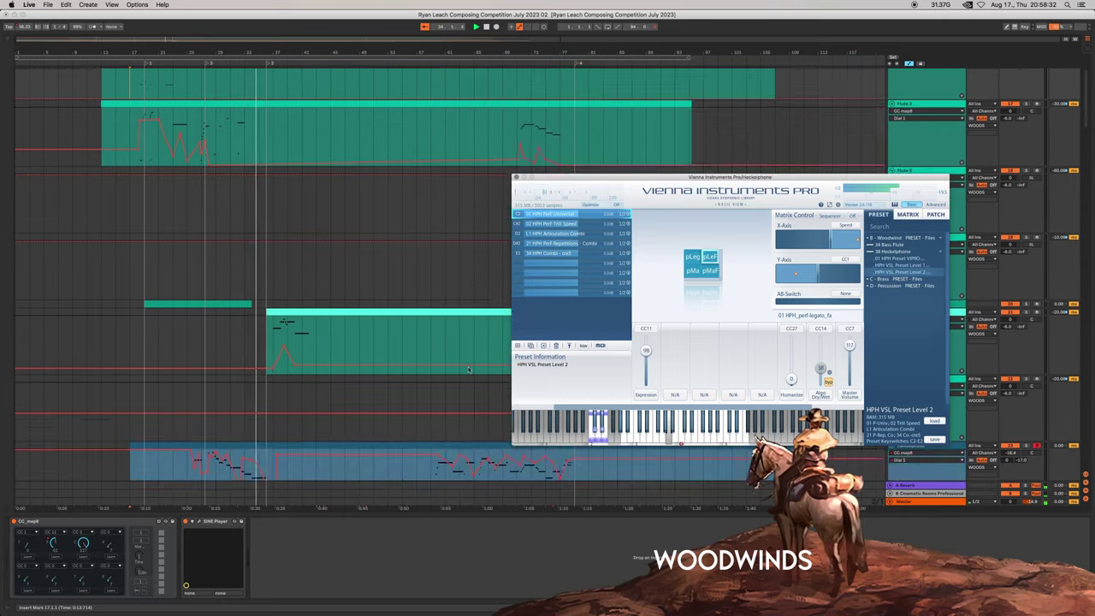
scroll(451, 366, down, 3)
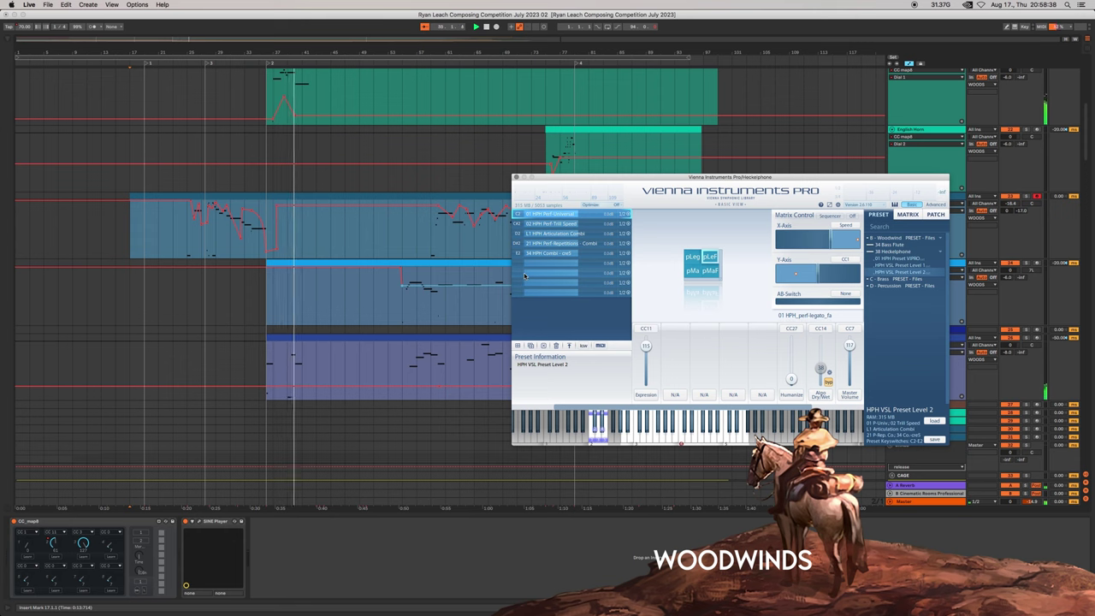
scroll(437, 303, down, 4)
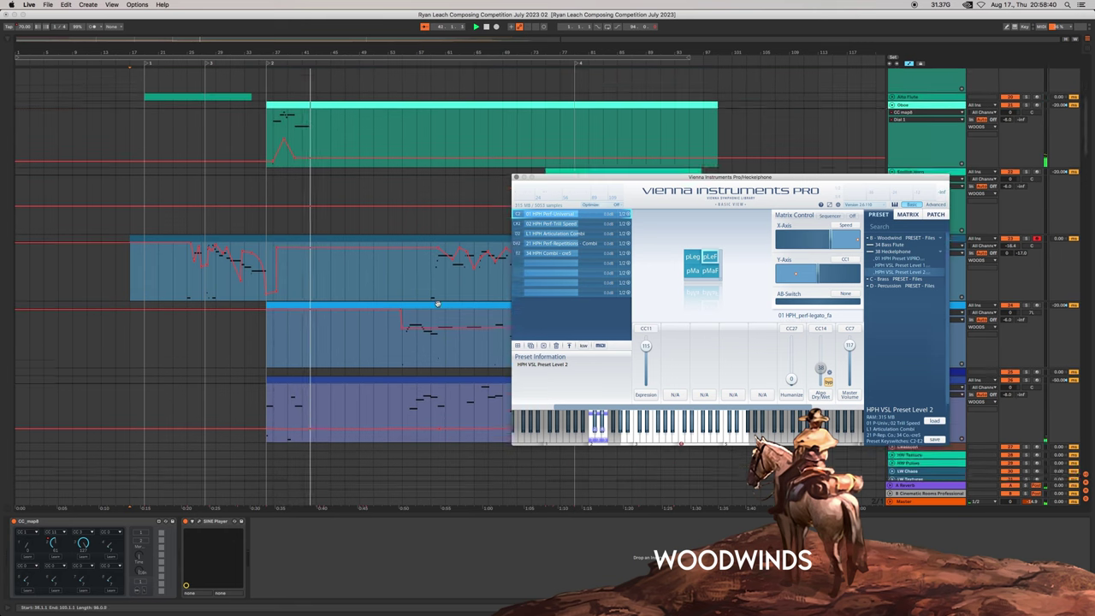
click(515, 178)
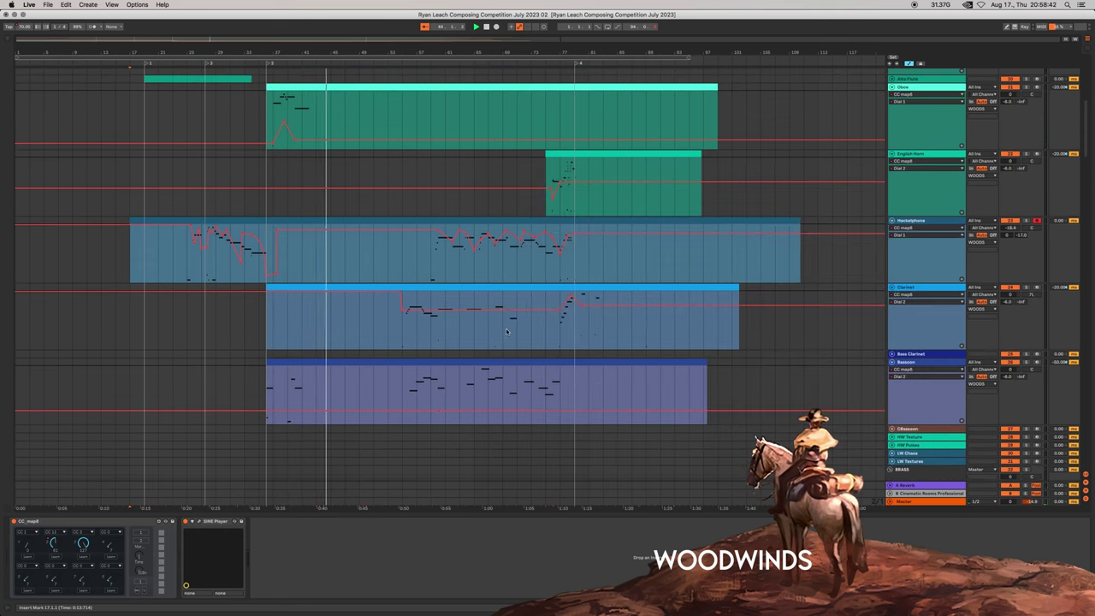
- Place the insert marker at bar 53 on the Clarinet track and examine the woodwind parts from there at closer zoom
click(389, 320)
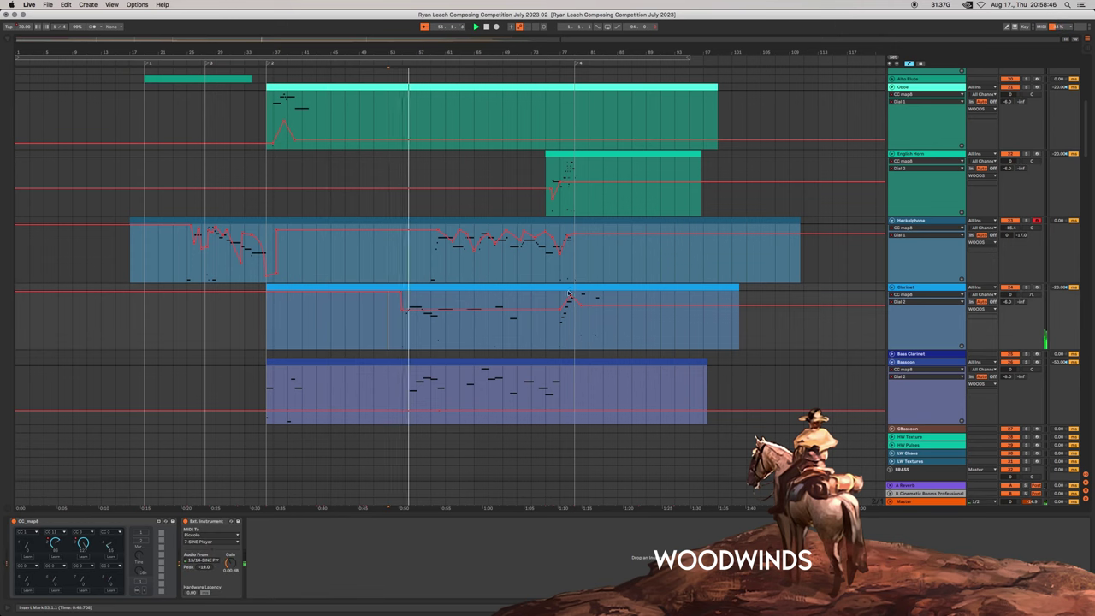
key(plus)
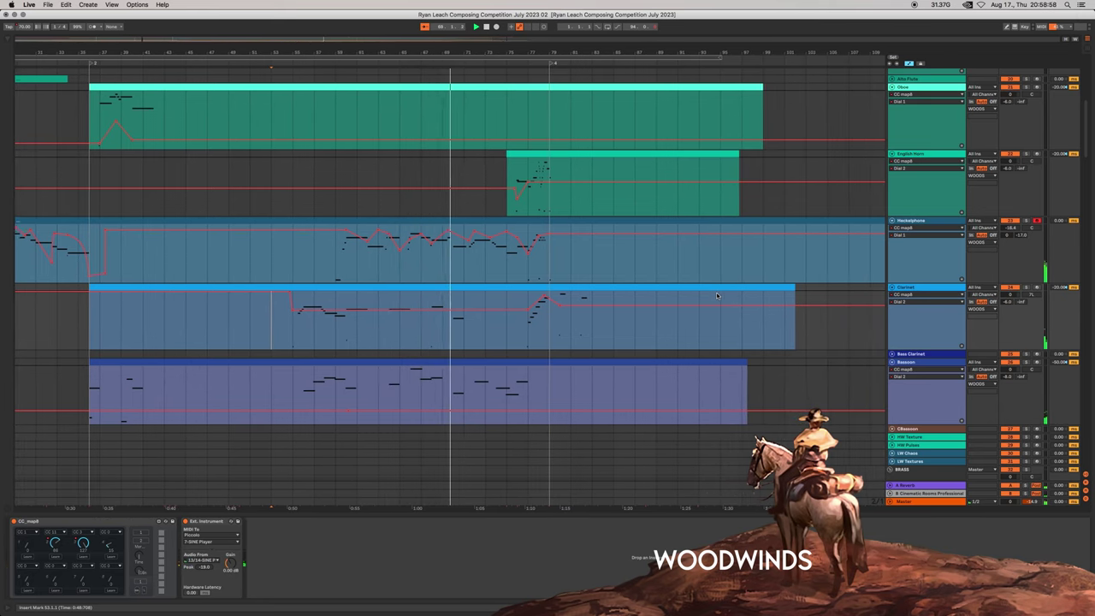
scroll(514, 256, up, 3)
scroll(514, 256, up, 2)
scroll(513, 255, up, 1)
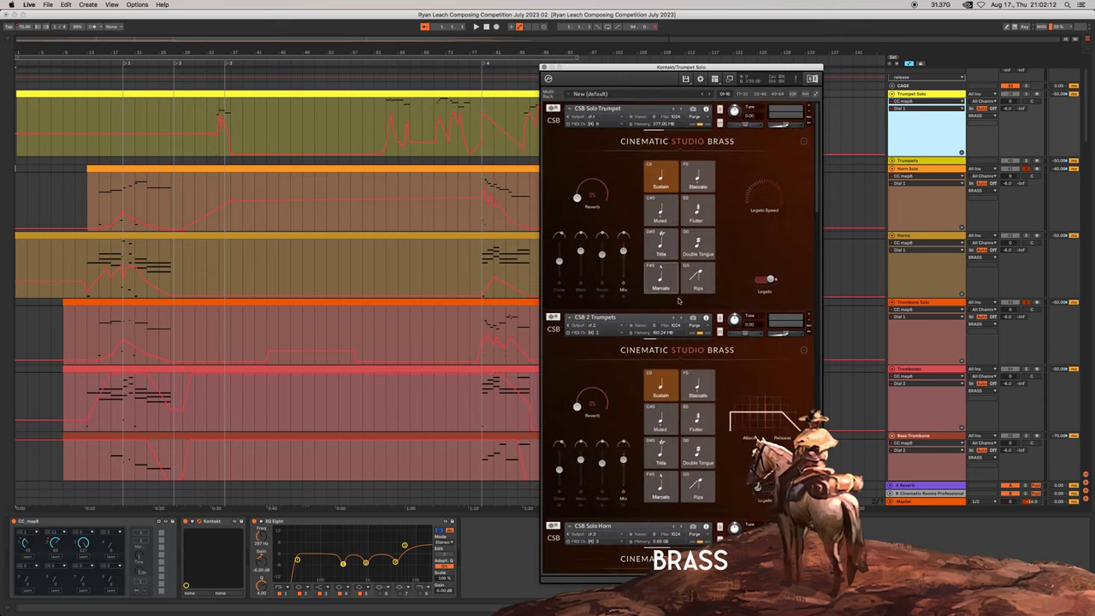
- Look through the Cinematic Studio Brass and Flugelhorn instruments loaded in the Trumpet Solo's Kontakt window, and close the plug-in window
scroll(695, 324, down, 4)
scroll(695, 323, down, 20)
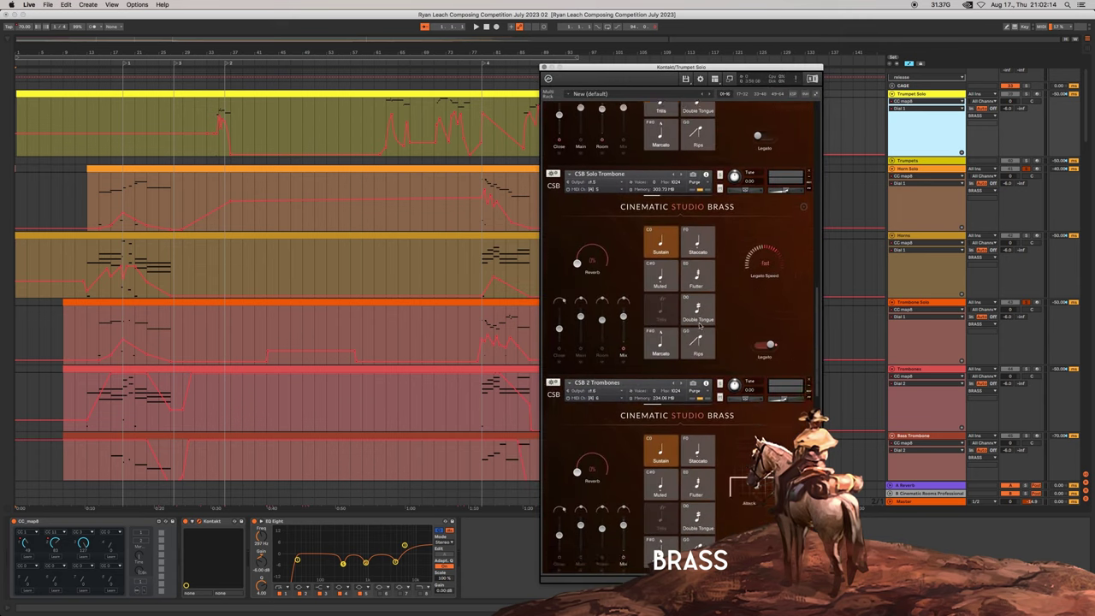
scroll(700, 327, down, 15)
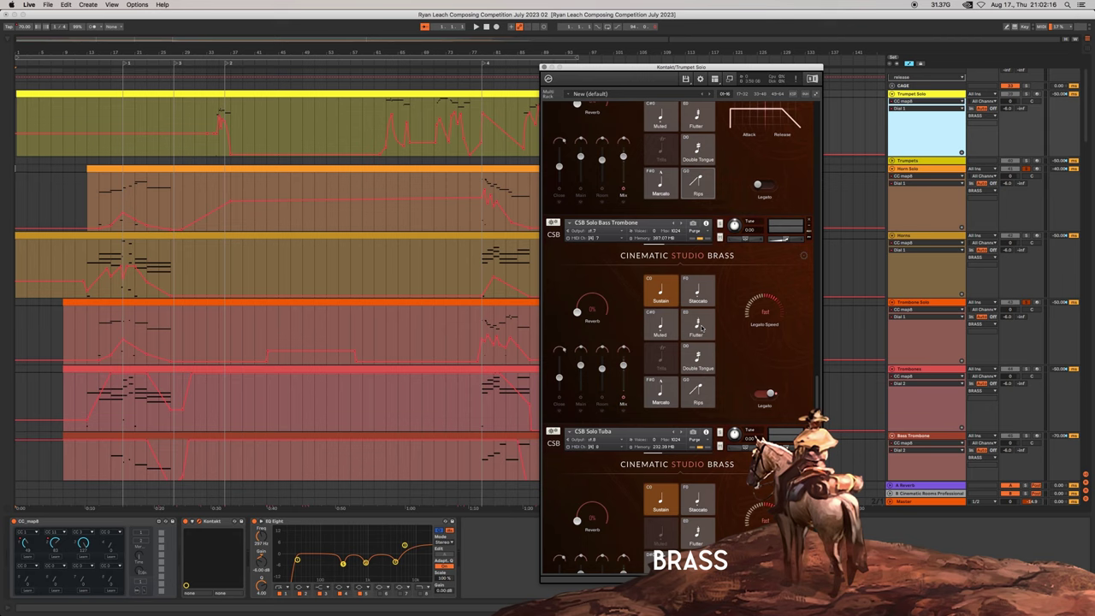
scroll(701, 327, down, 3)
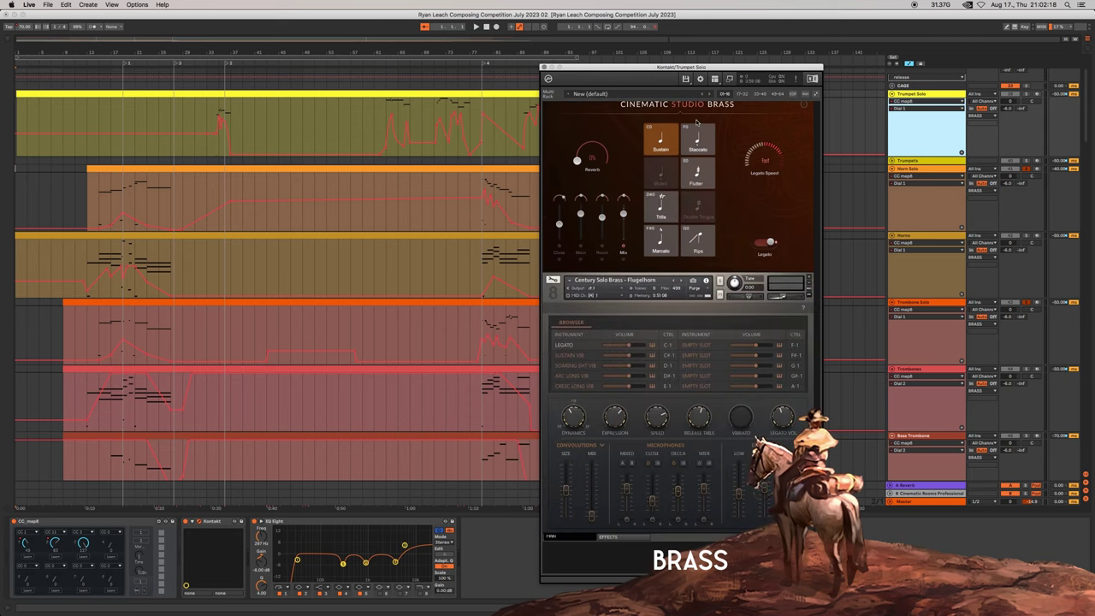
click(543, 67)
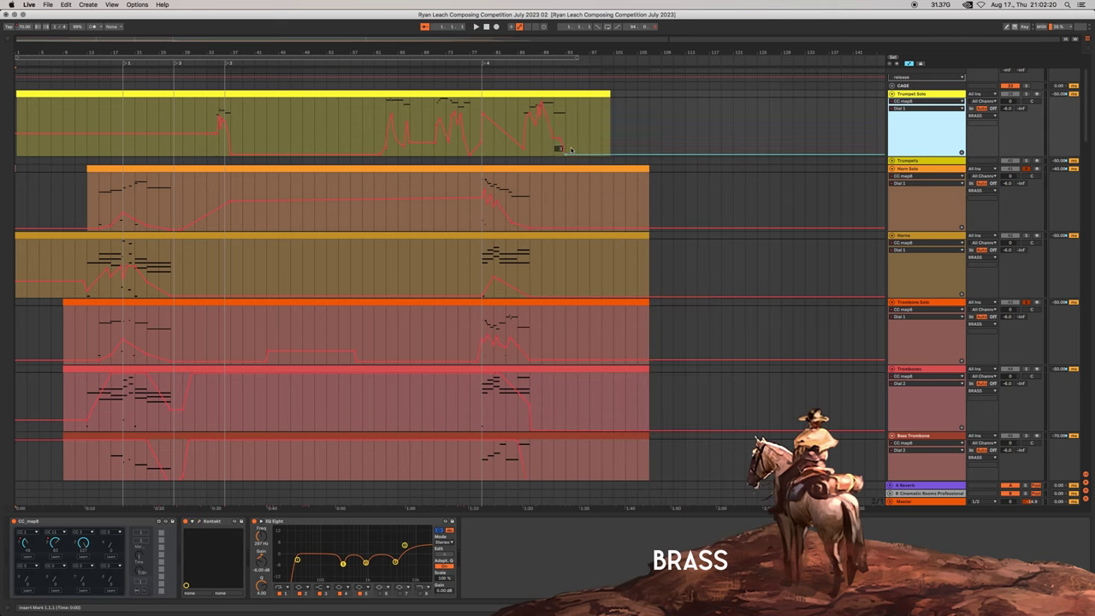
- Play the soloed Horn Solo and Trombone Solo parts from bar 11, and select the Trumpet Solo track
click(77, 251)
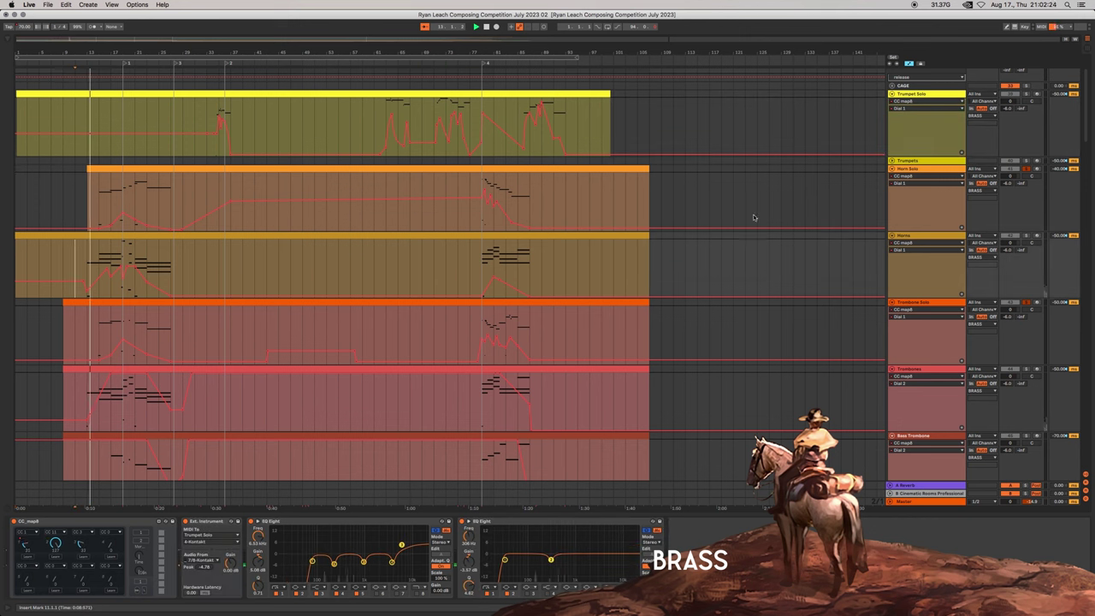
click(926, 133)
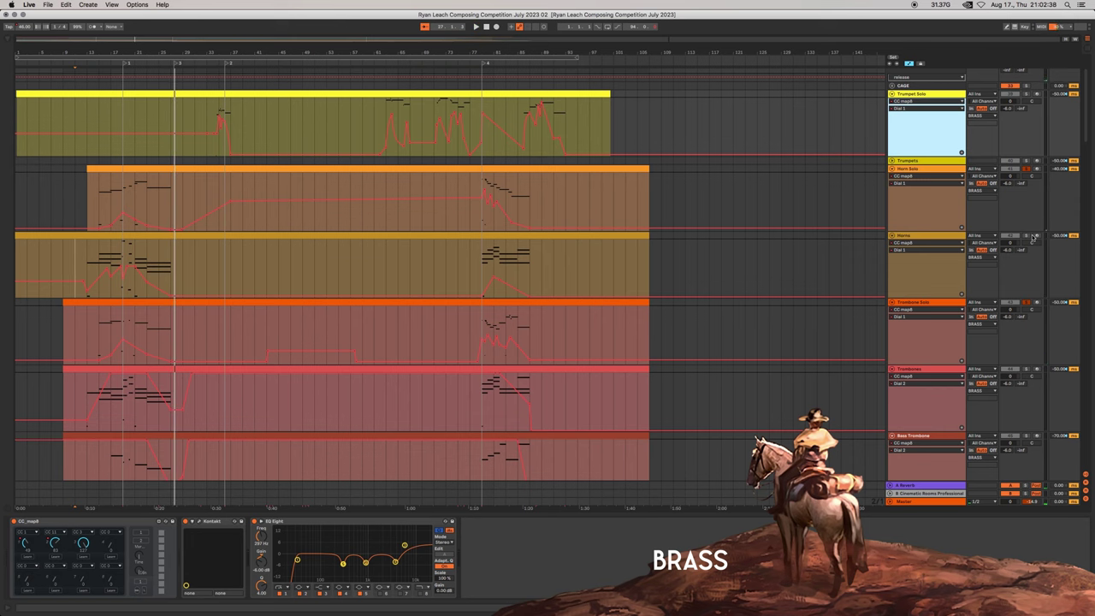
- Solo the Horns, Trombones and Bass Trombone tracks and play them from bar 13 while viewing the lower brass parts
click(1027, 237)
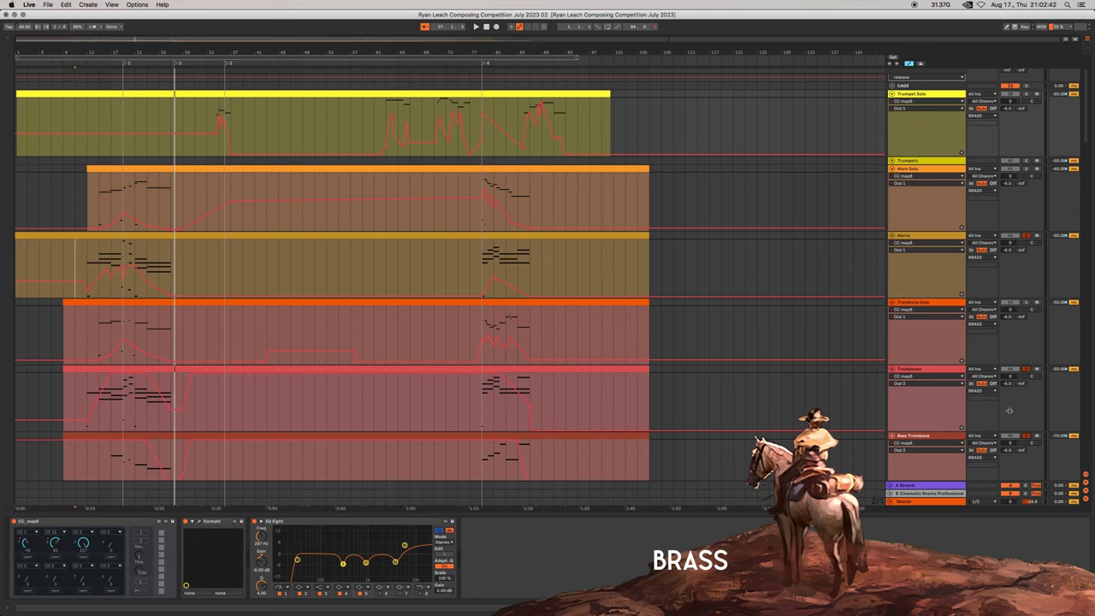
scroll(1020, 398, down, 2)
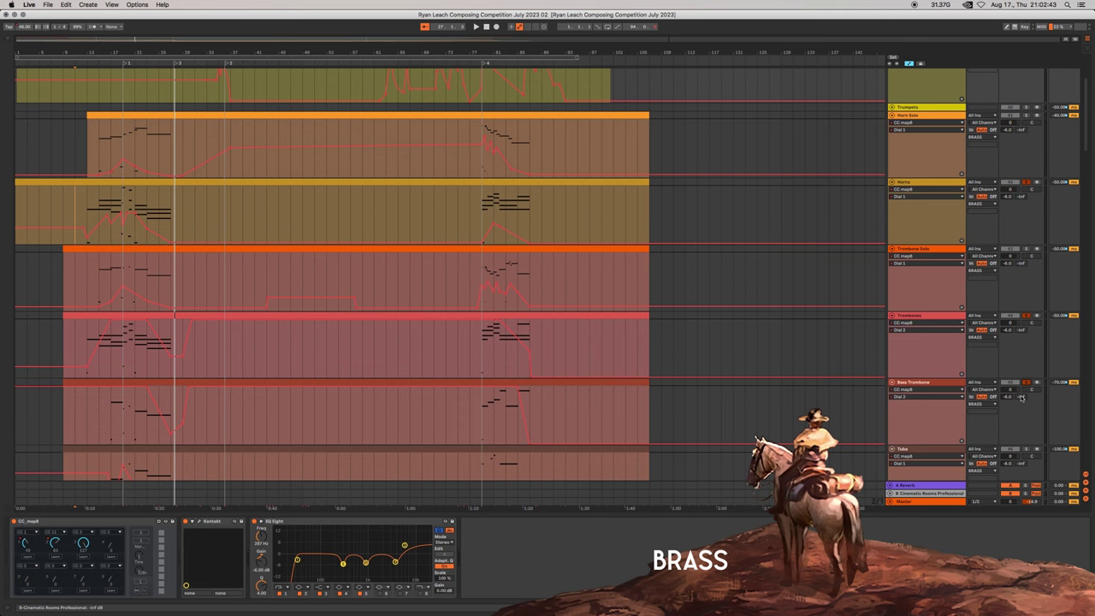
click(82, 278)
key(space)
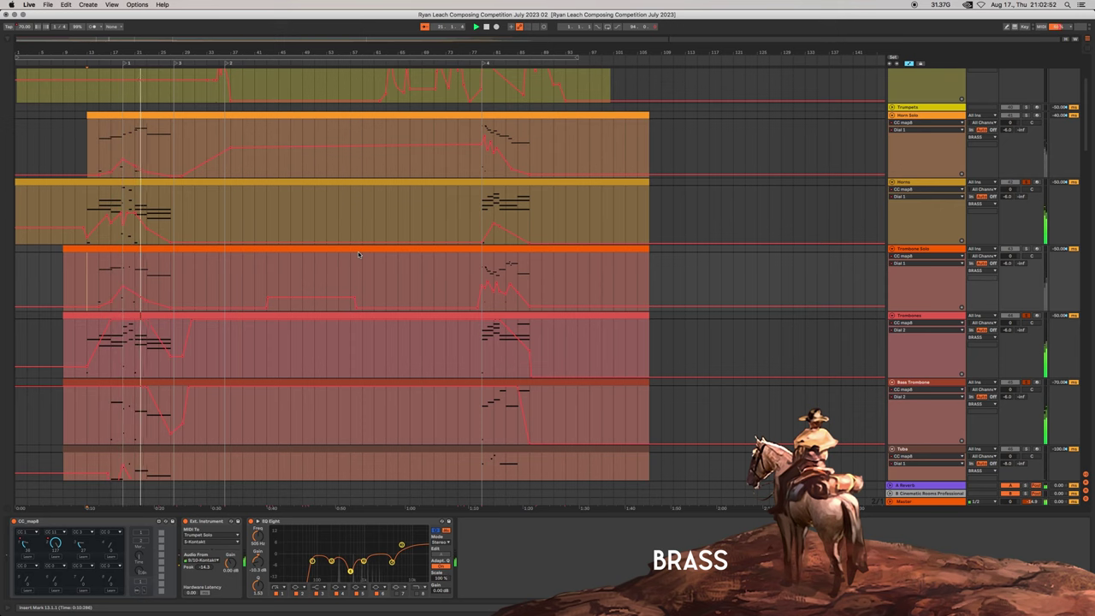
scroll(359, 255, down, 2)
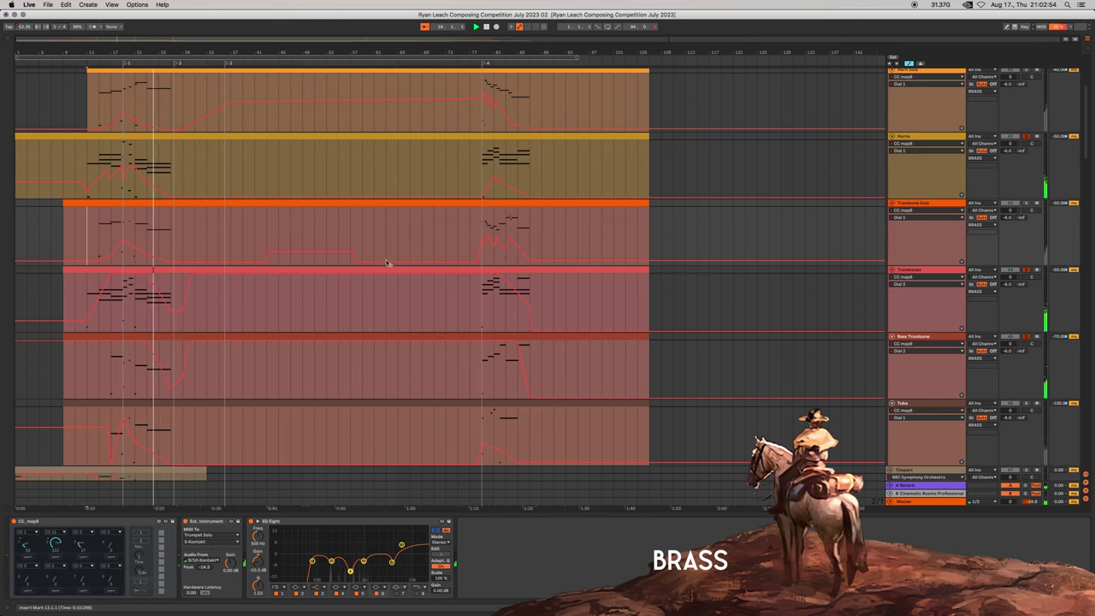
- Solo the whole BRASS group and play it from bar 11 while viewing the tracks from Tuba up to Trumpet Solo
scroll(674, 238, up, 4)
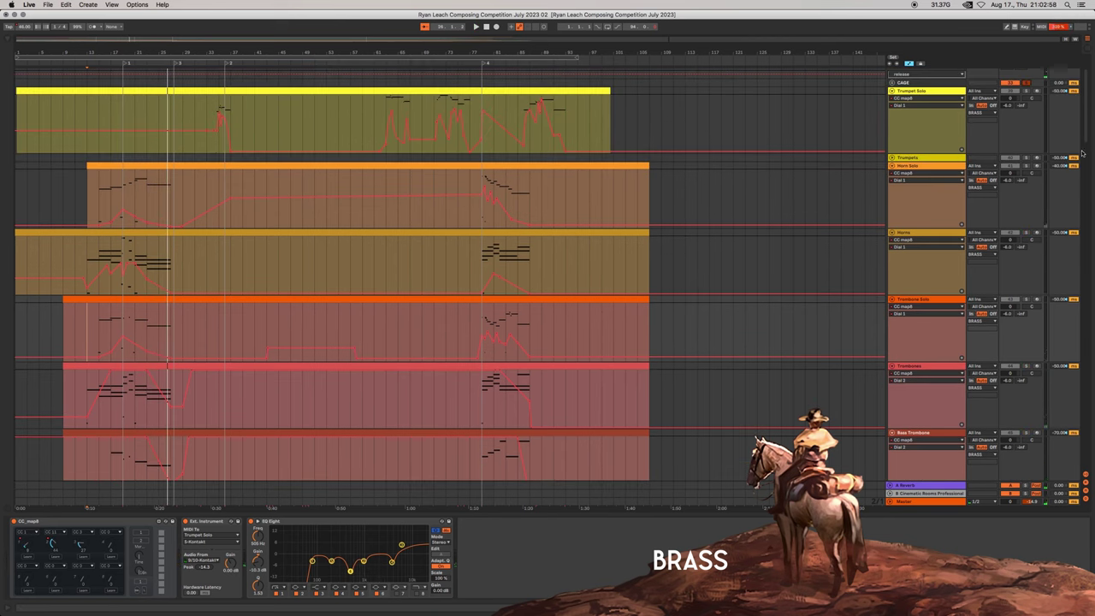
scroll(827, 228, up, 2)
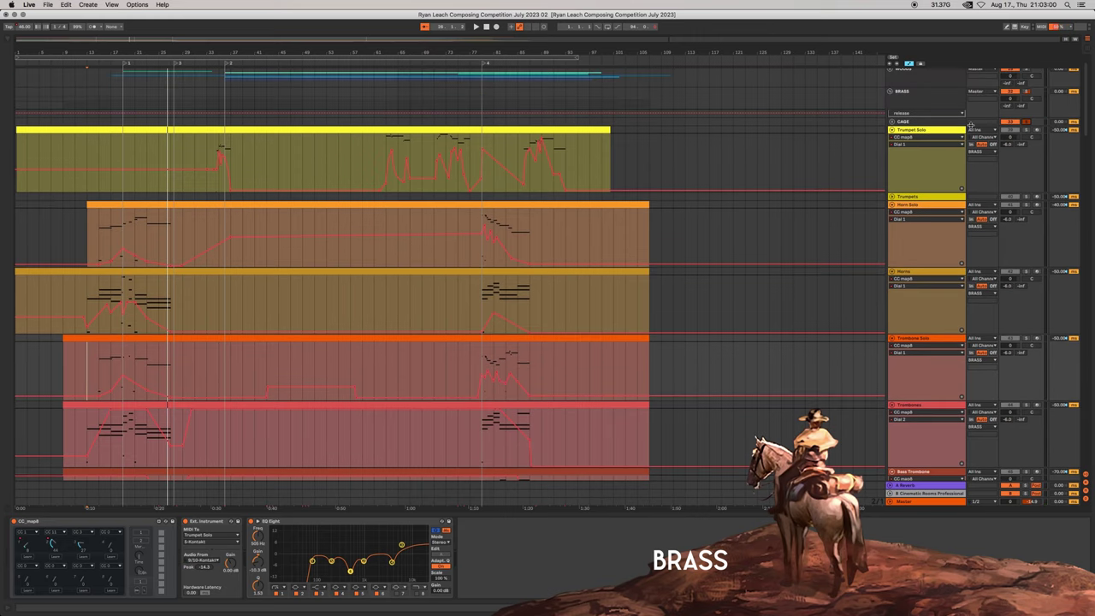
scroll(971, 124, up, 1)
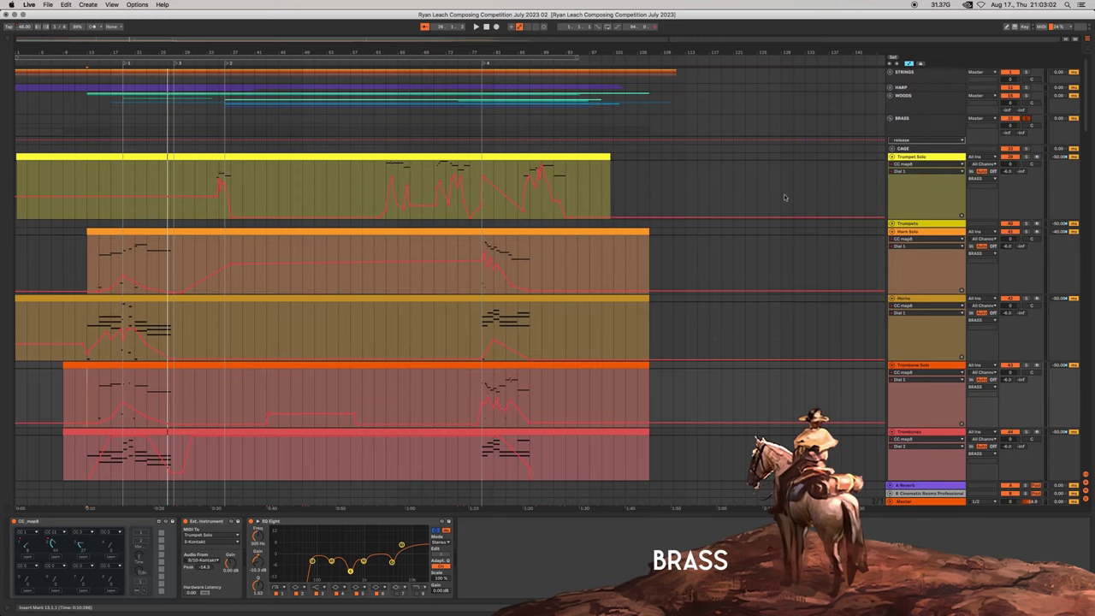
click(74, 319)
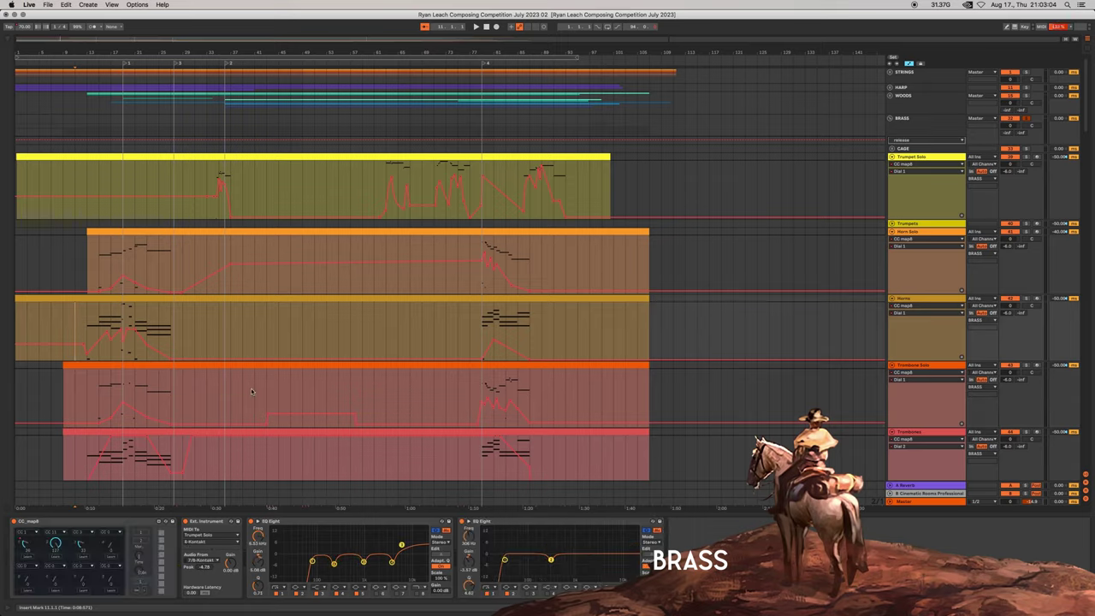
scroll(247, 391, down, 10)
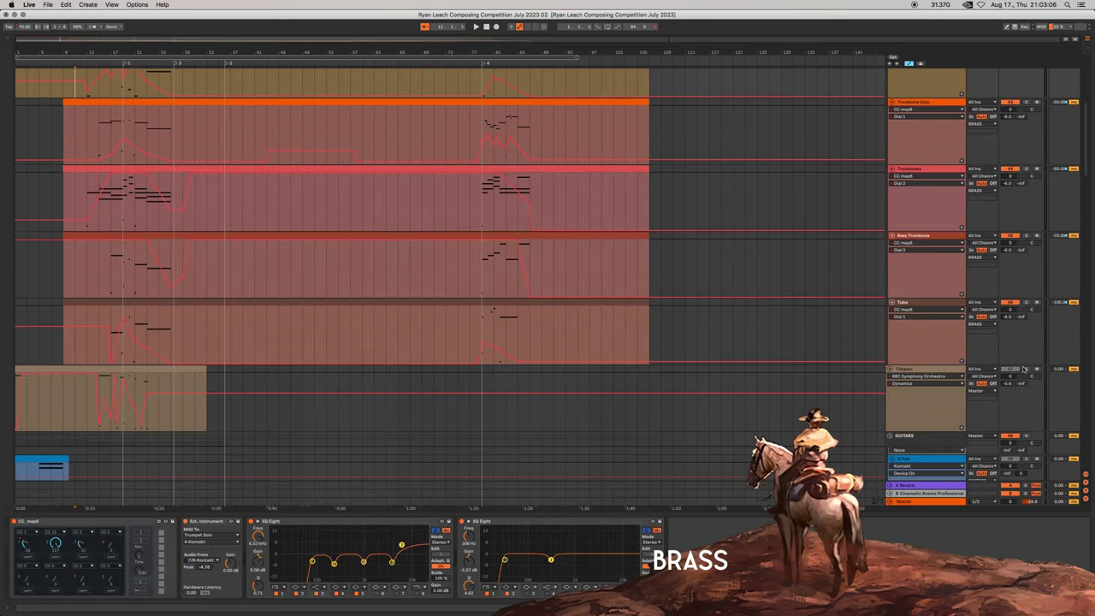
scroll(346, 231, up, 7)
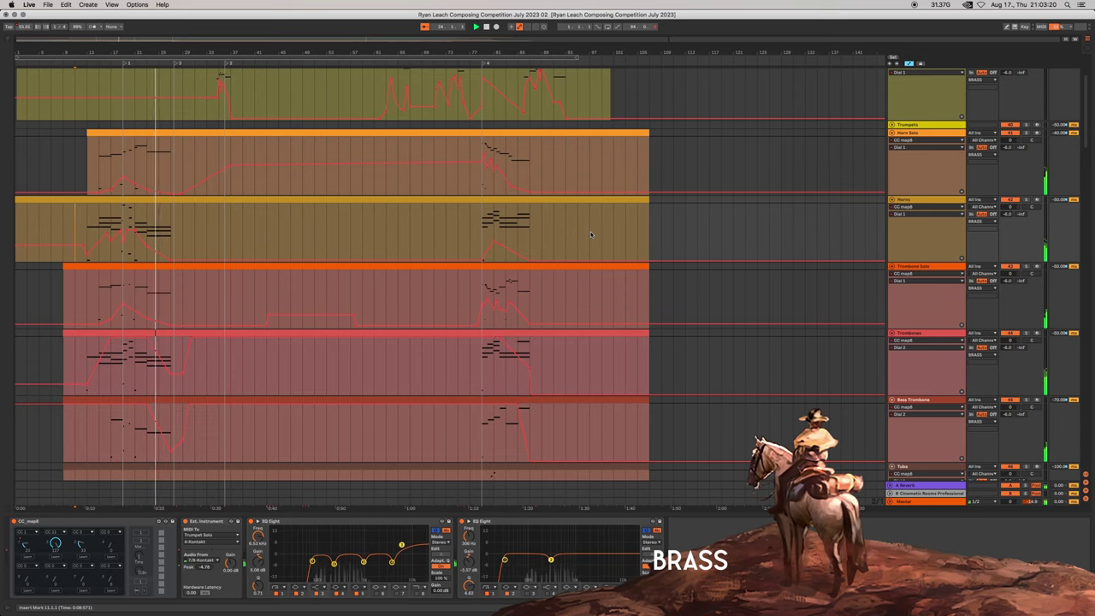
scroll(590, 231, up, 3)
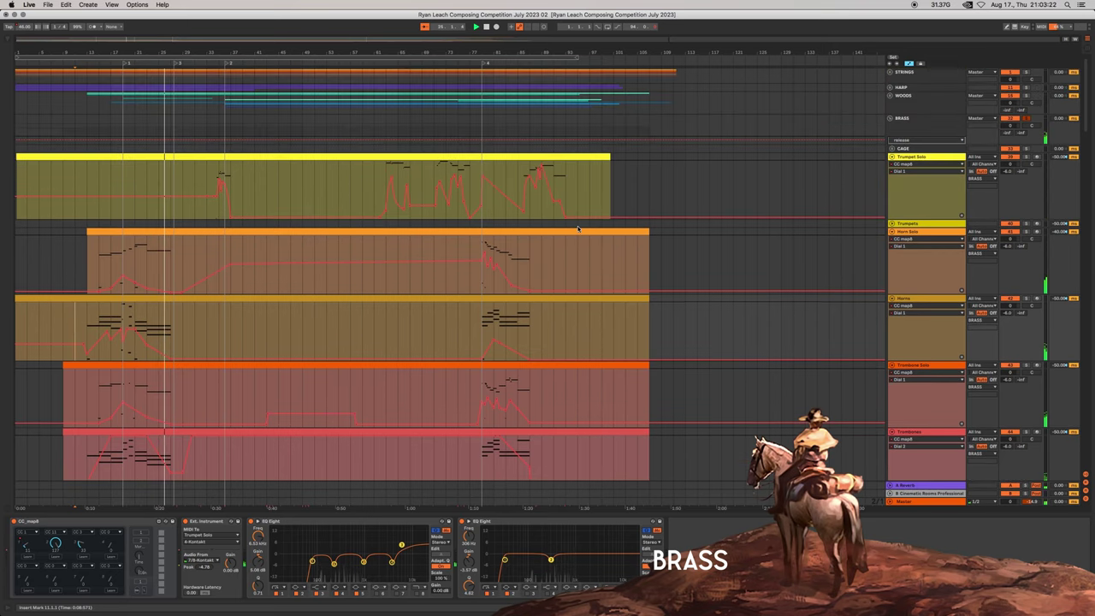
- Play the Trumpet Solo part from bar 33 at closer zoom and turn off Follow
click(206, 177)
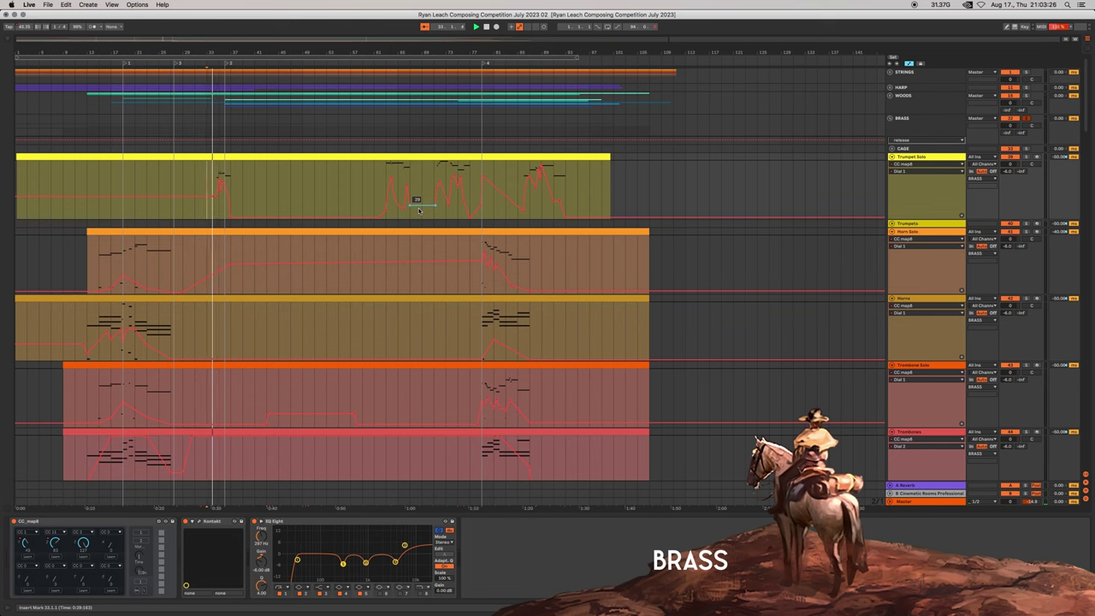
key(plus)
key(plus)
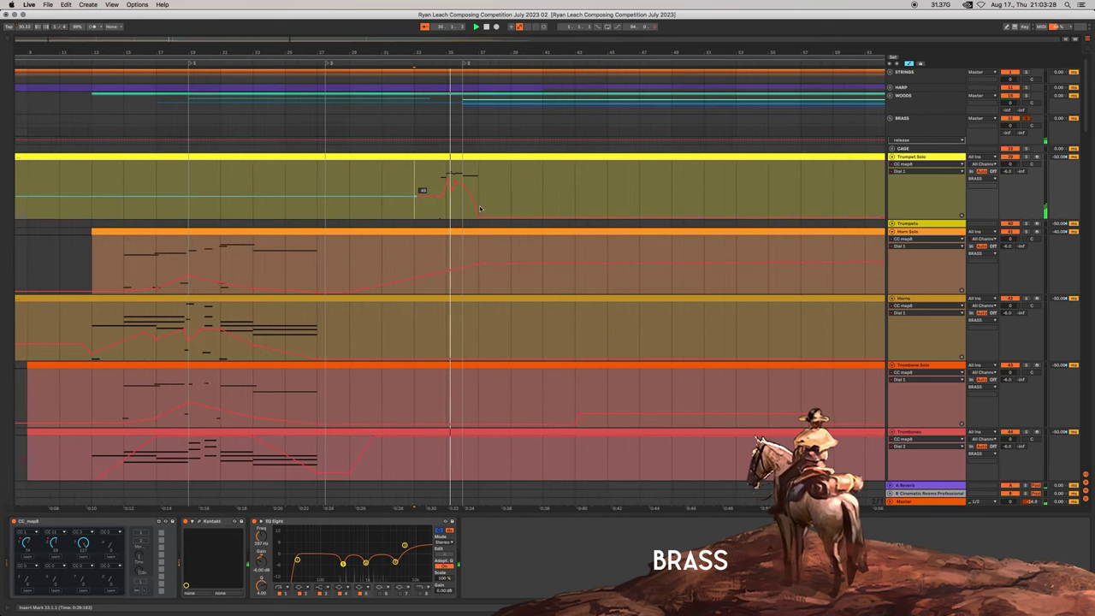
click(424, 27)
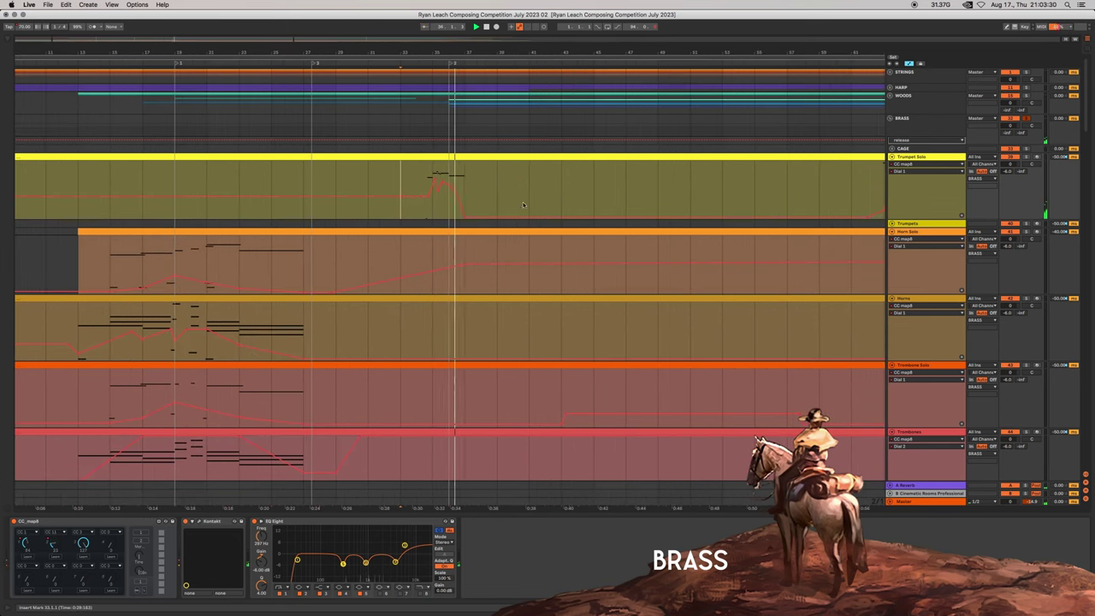
- Play the brass group from bar 61 and examine the Trumpet Solo phrases and the full brass entry at marker 4
scroll(694, 224, down, 2)
scroll(813, 185, right, 5)
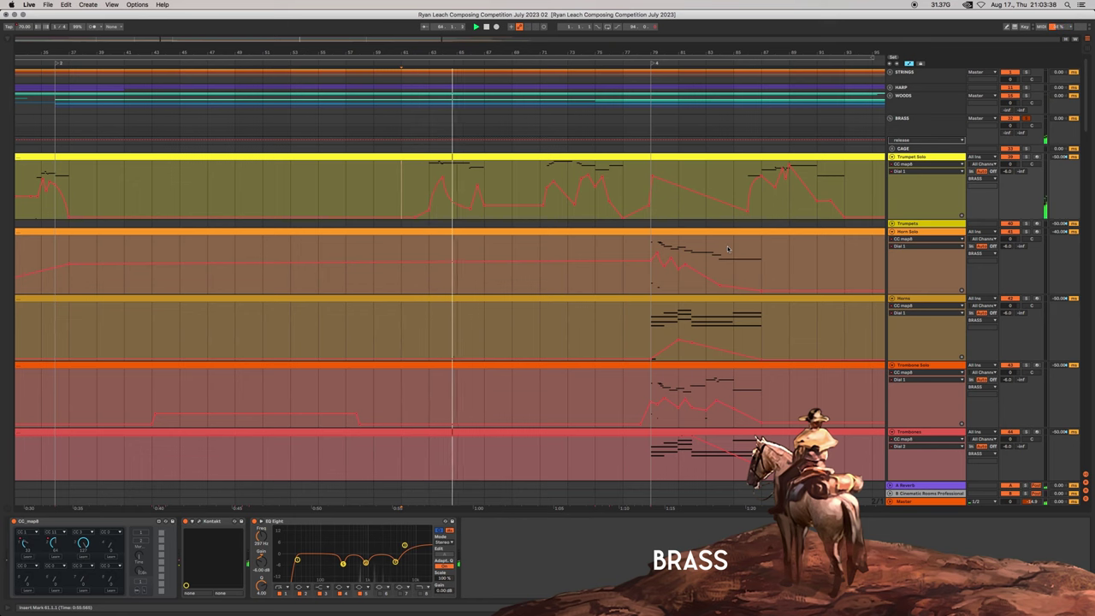
scroll(738, 246, down, 3)
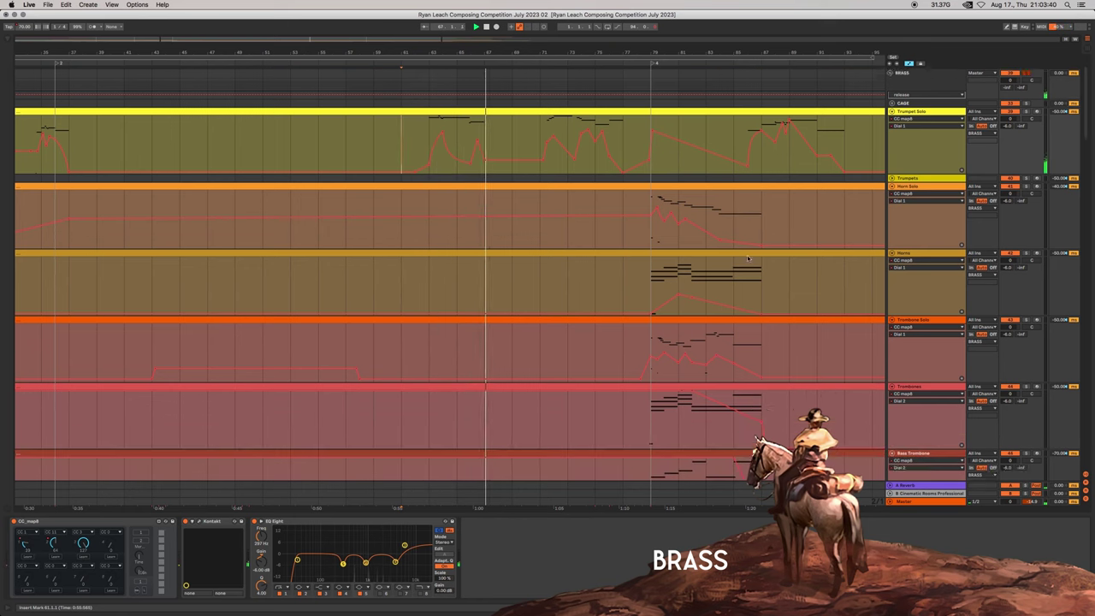
scroll(749, 259, down, 4)
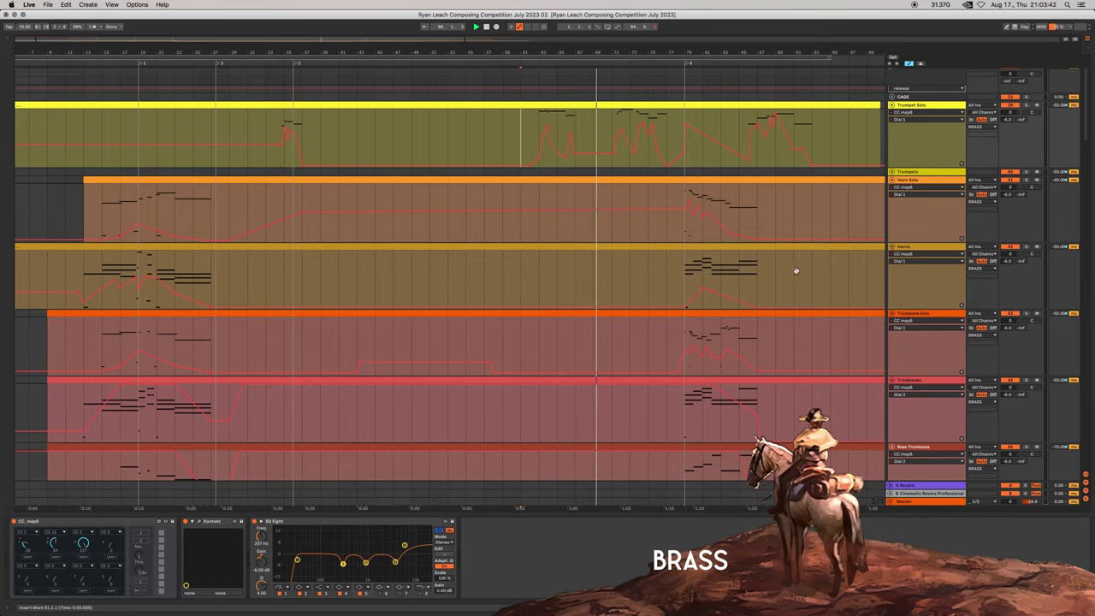
scroll(787, 265, down, 2)
scroll(787, 265, right, 3)
scroll(775, 256, up, 2)
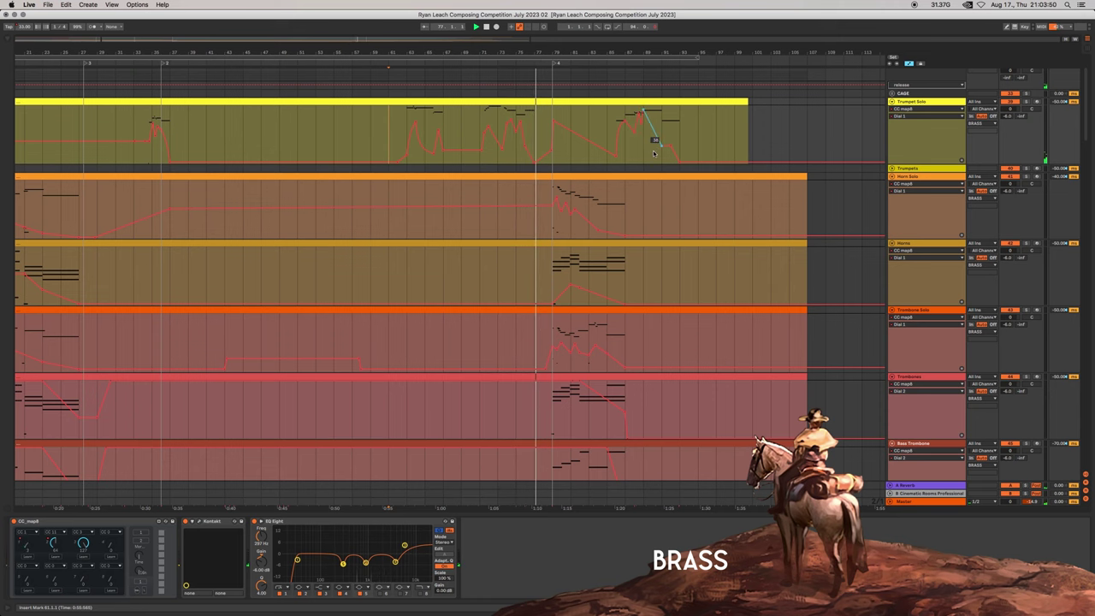
scroll(627, 230, up, 2)
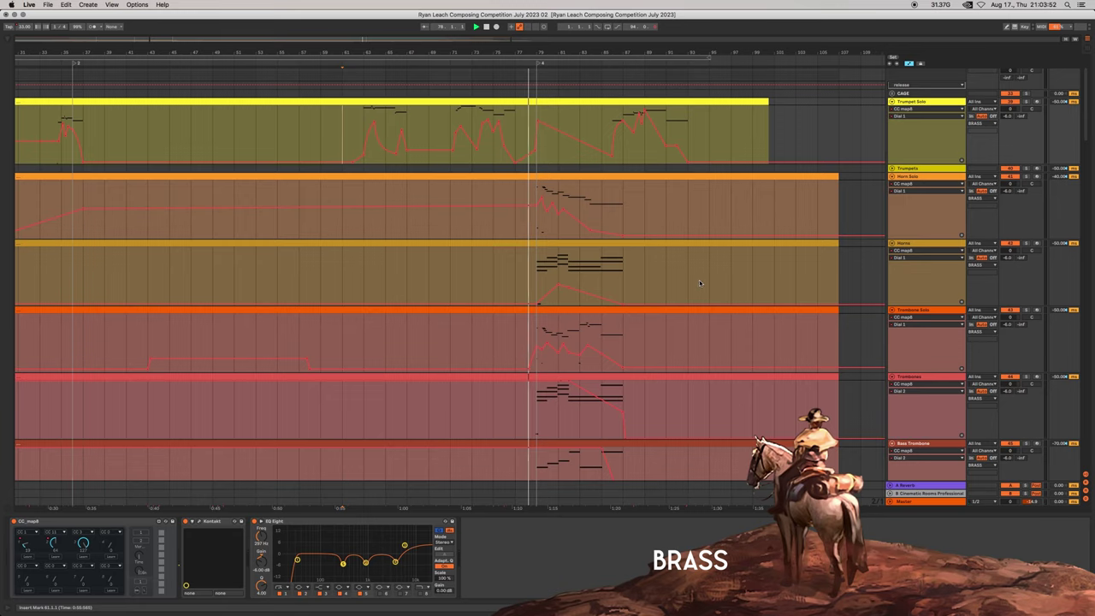
scroll(699, 283, down, 2)
scroll(700, 281, down, 3)
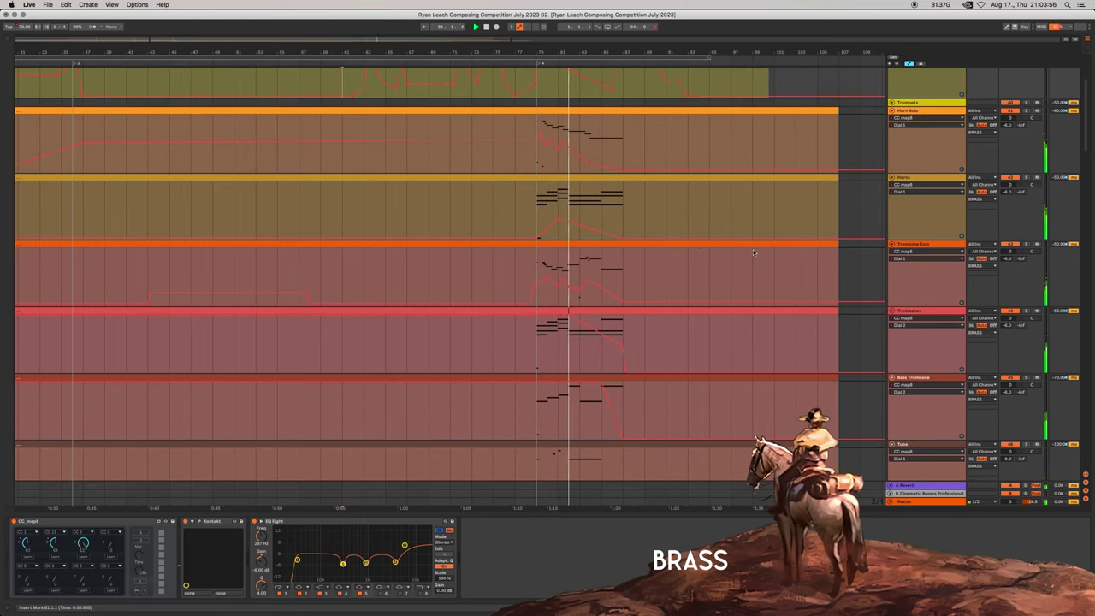
- Solo the Horns and Trombones tracks and play their closing passage from bar 79
scroll(753, 253, up, 3)
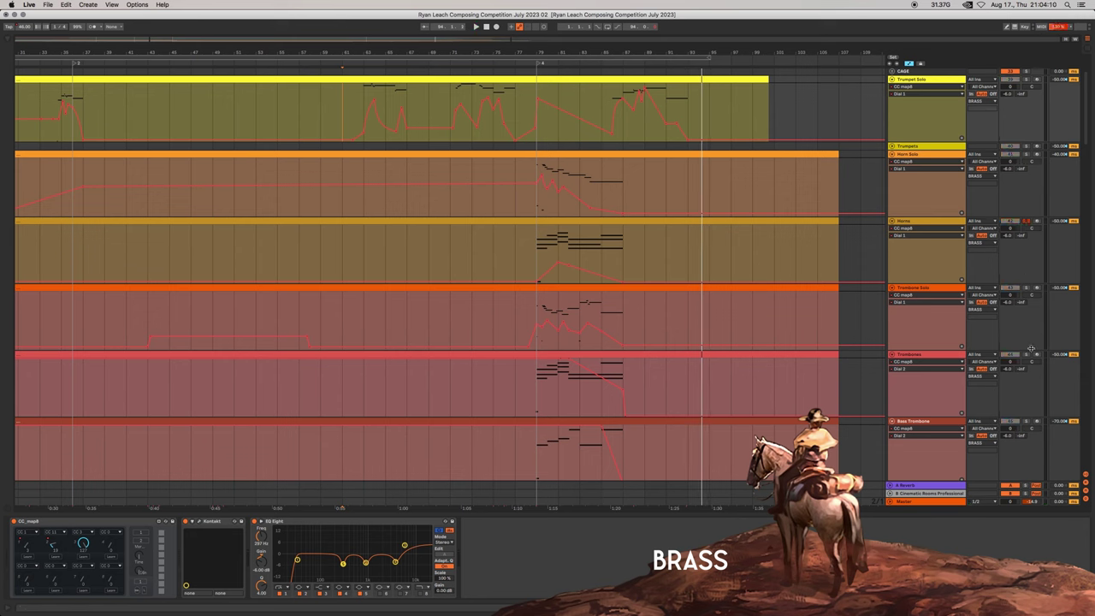
click(528, 244)
key(space)
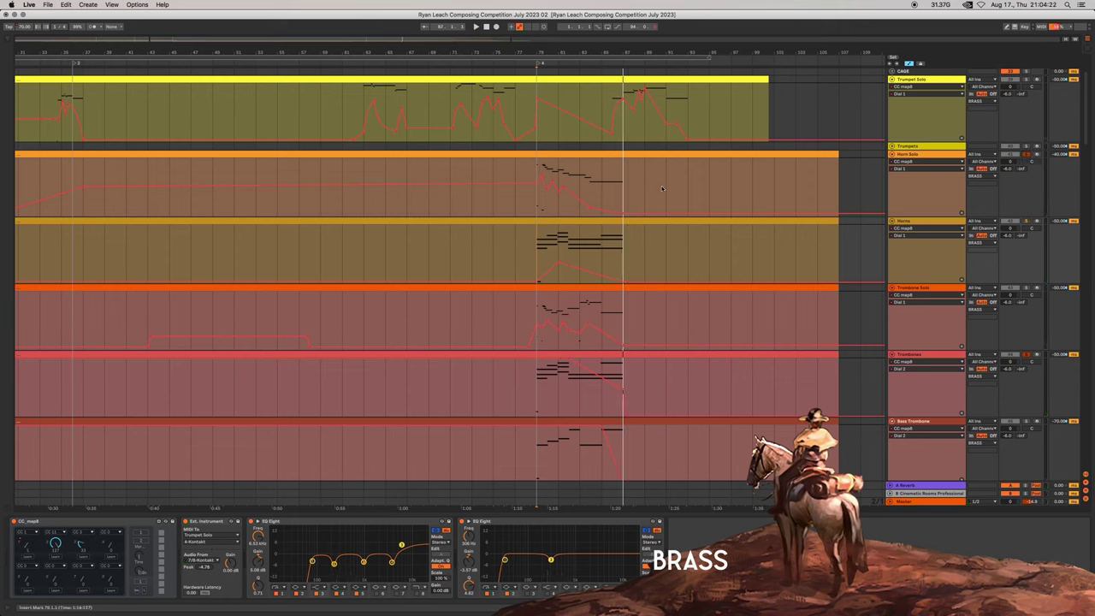
- Play the soloed horn and trombone tracks from bar 77 while viewing the brass parts down to the Tuba
click(516, 171)
key(space)
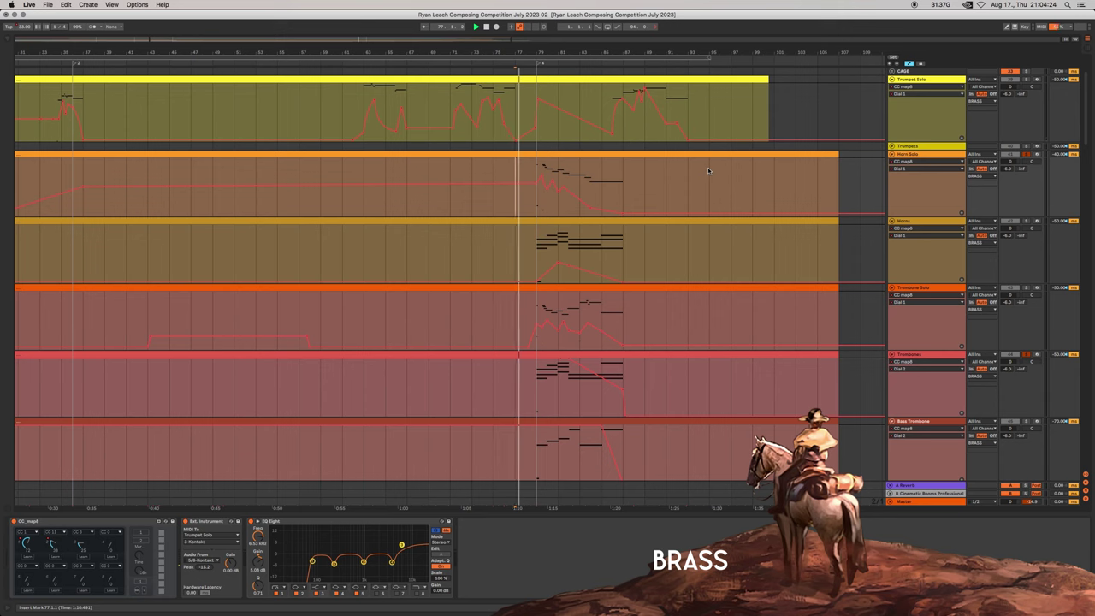
scroll(697, 197, down, 5)
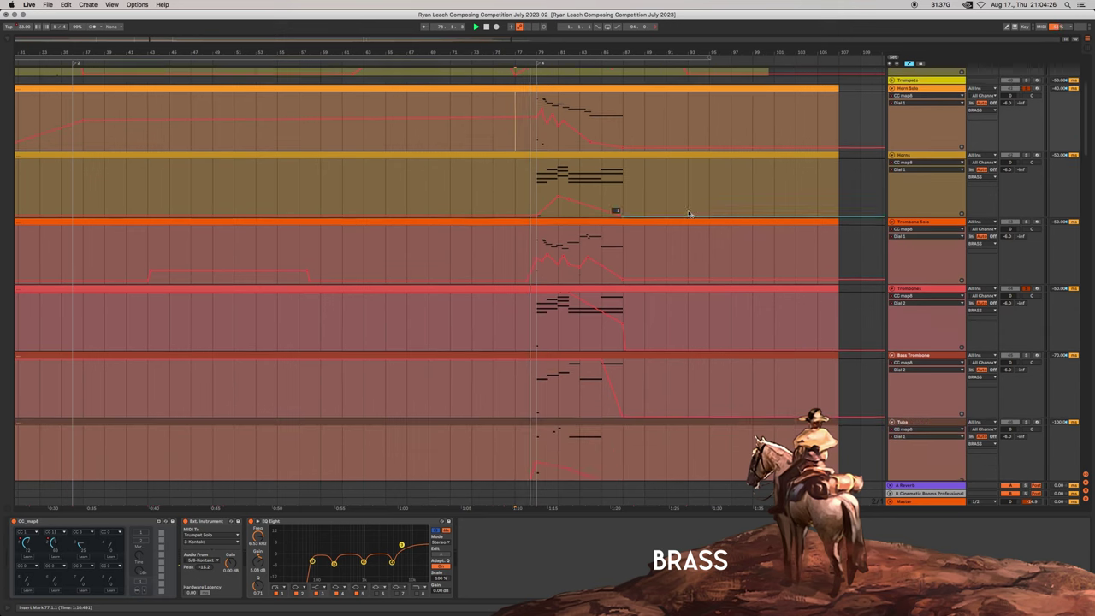
scroll(689, 214, up, 5)
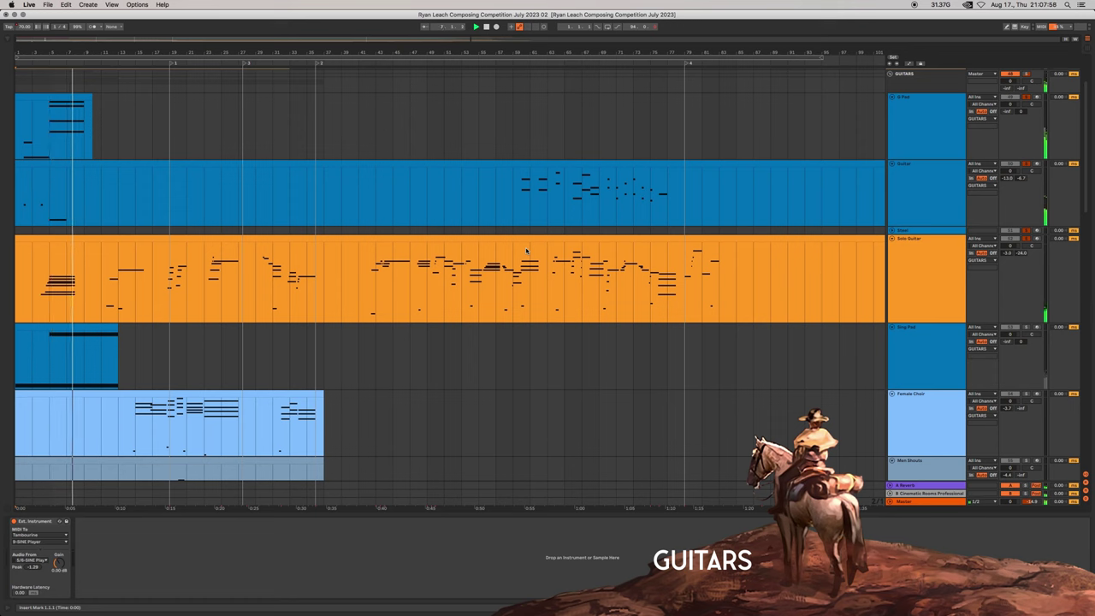
- Select the Solo Guitar track and look through the remaining tracks down to Steel Guitar, Nylon Guitar, Opera and the eagle scream
click(917, 248)
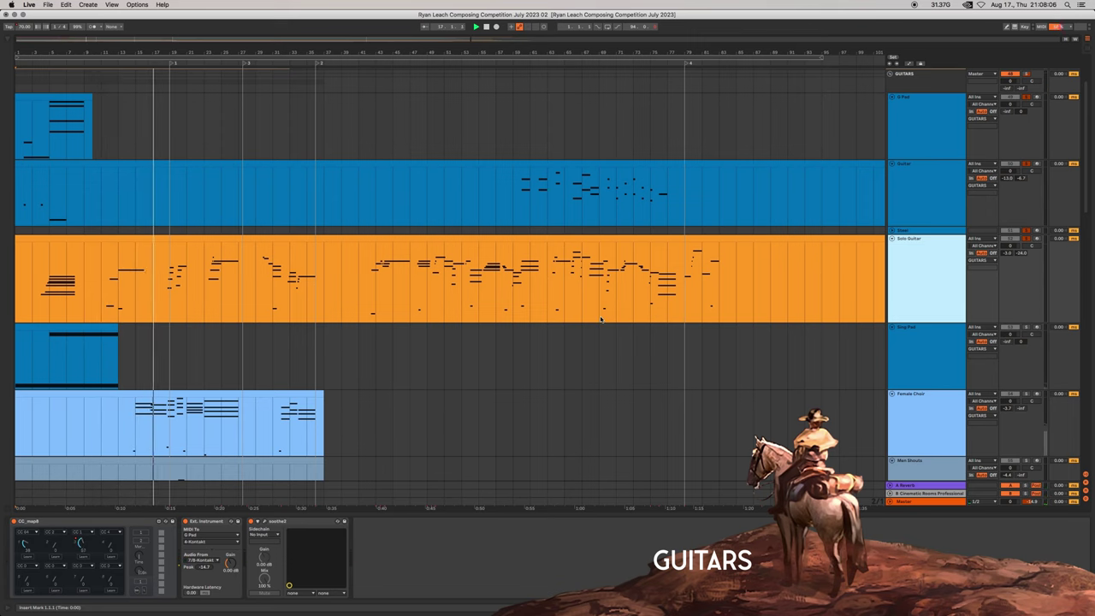
scroll(599, 316, down, 5)
scroll(600, 319, down, 15)
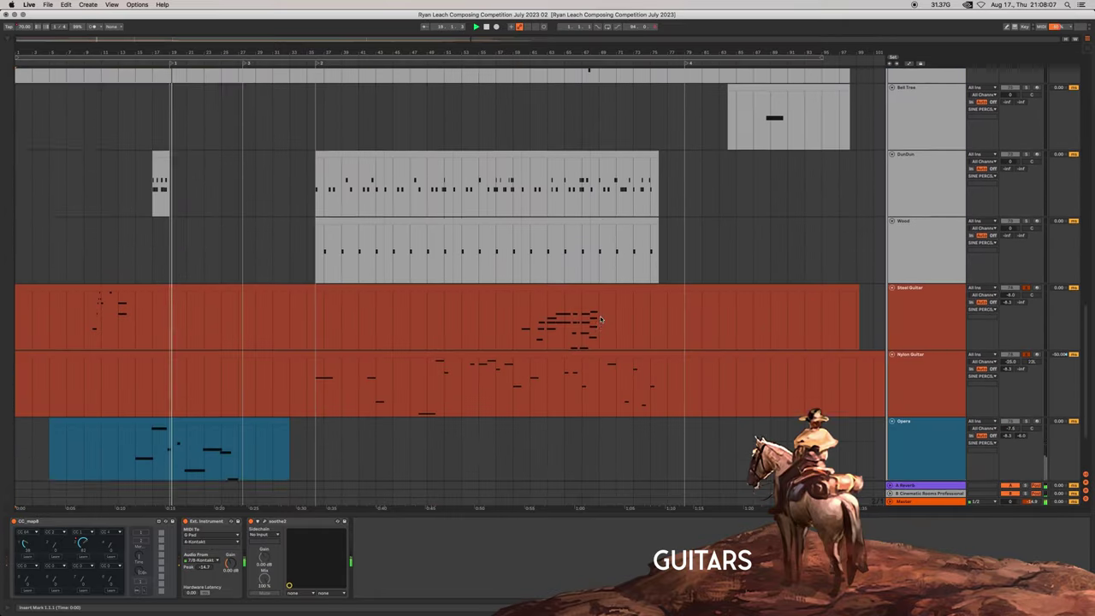
scroll(600, 319, down, 1)
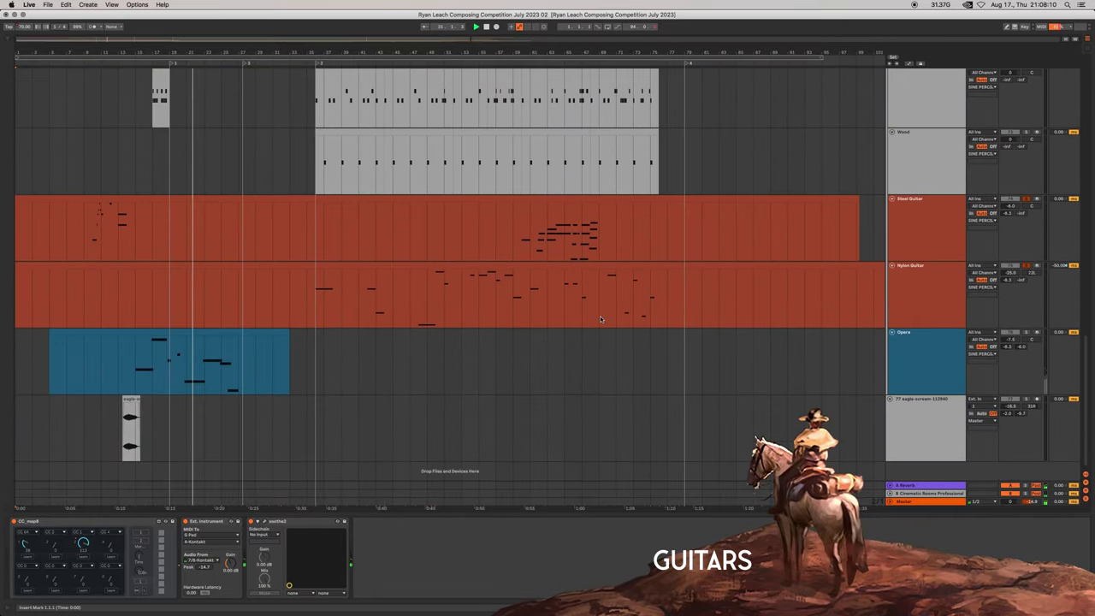
scroll(601, 319, down, 2)
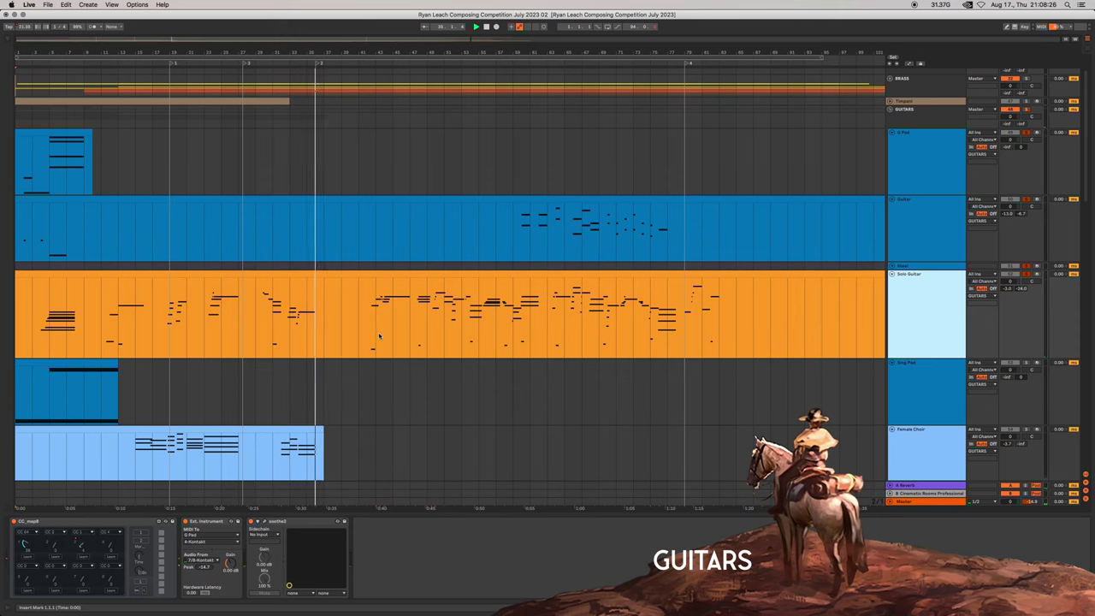
- Play the guitar group from marker 3 while viewing the Steel Guitar and Nylon Guitar parts near the end of the arrangement
scroll(381, 336, down, 10)
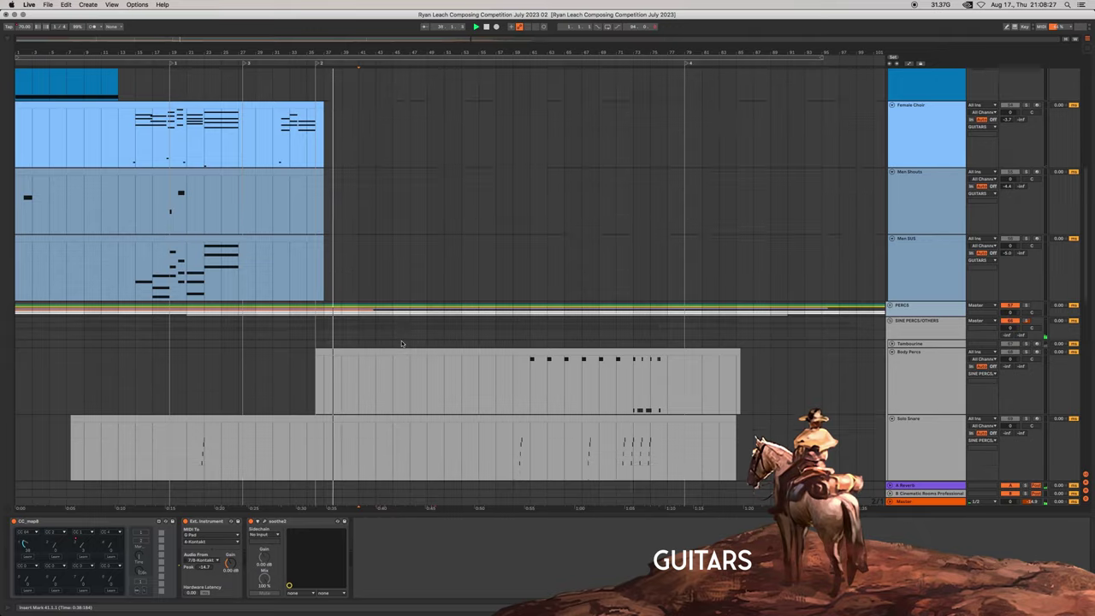
scroll(405, 345, down, 5)
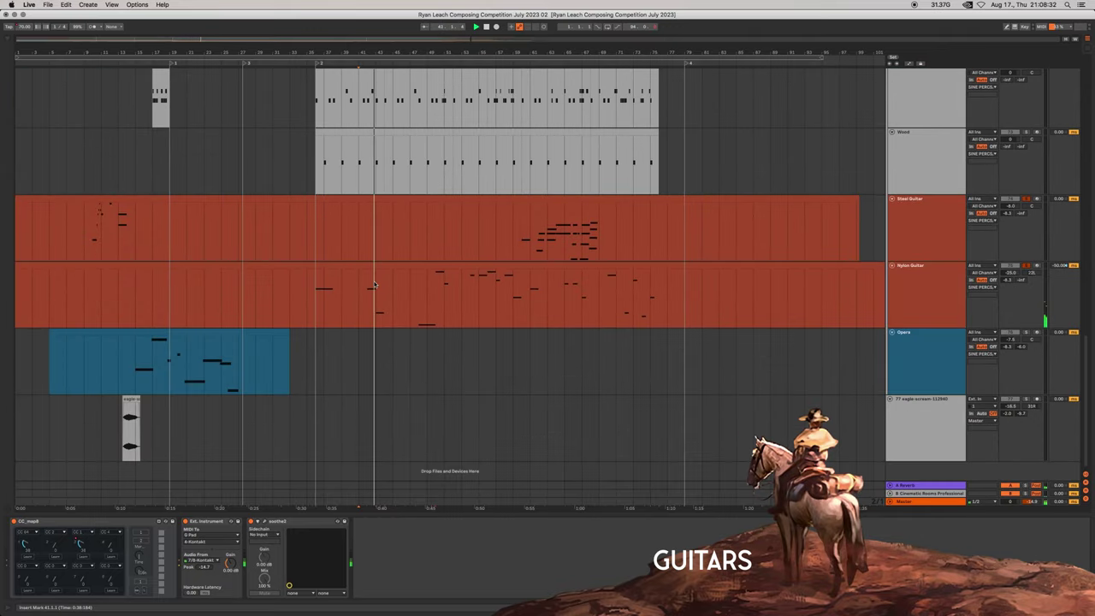
scroll(374, 284, up, 15)
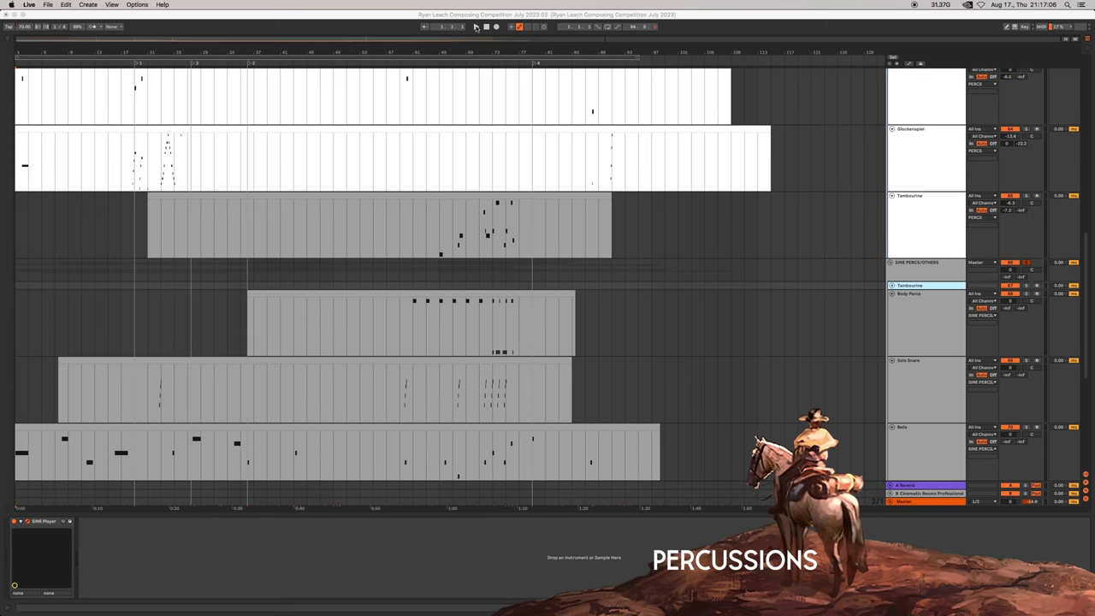
- Play the percussion from the start, look through the Kontakt Low rack from Damage 2 to Tambourine 2, and close it
click(476, 28)
click(477, 28)
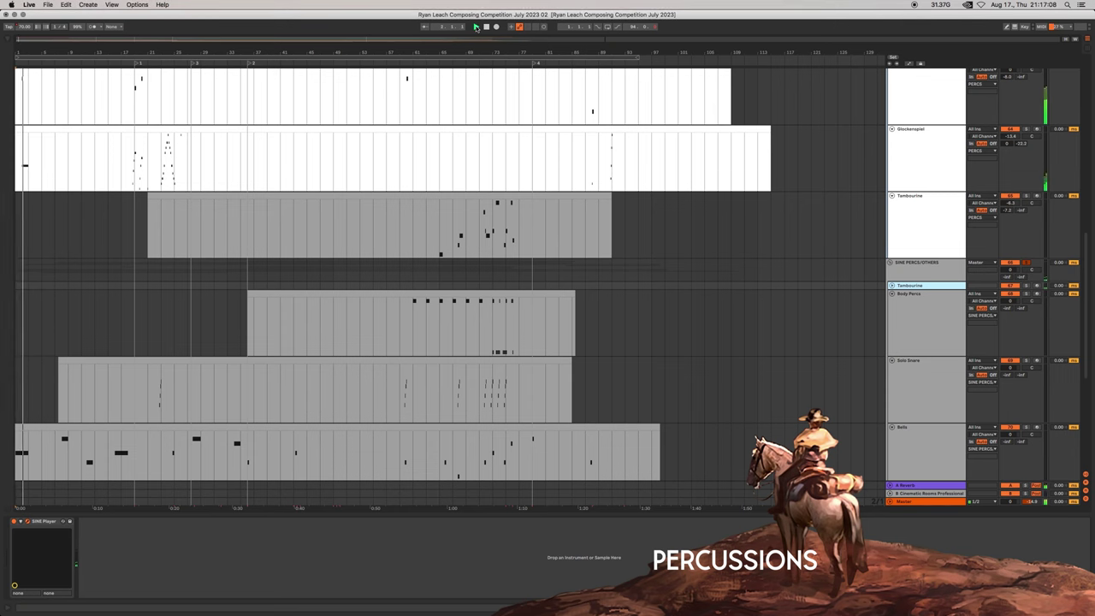
drag(1094, 101, 621, 86)
scroll(765, 292, down, 10)
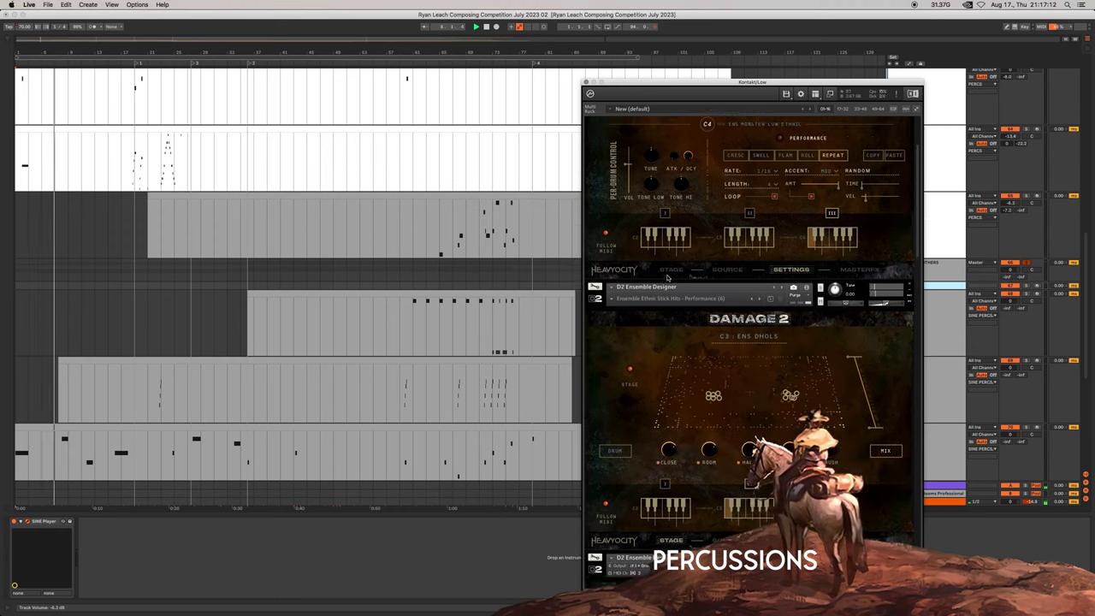
scroll(766, 293, down, 10)
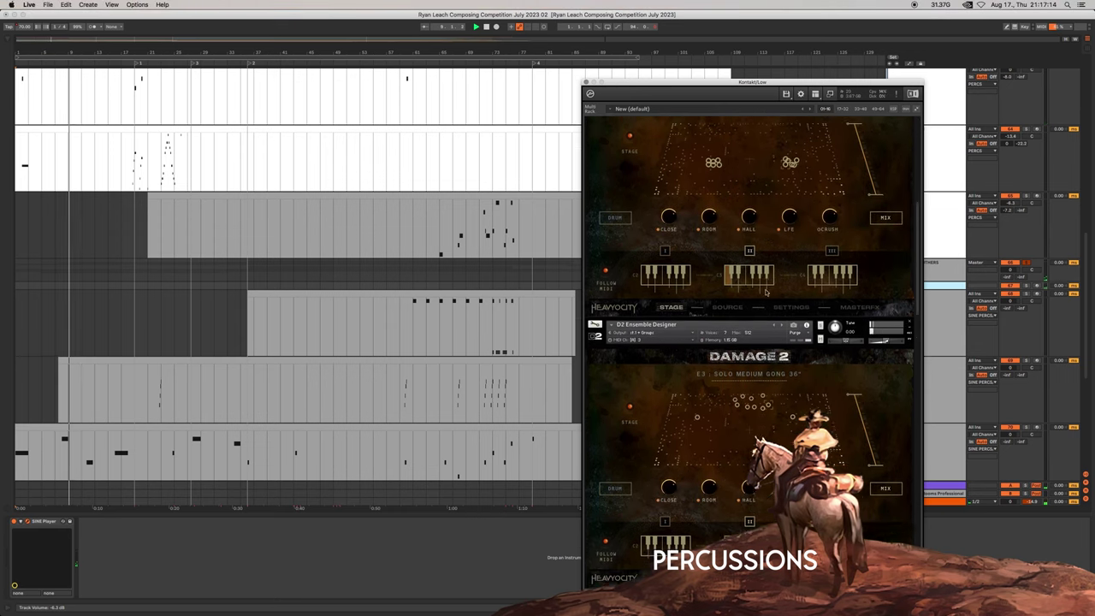
scroll(765, 293, down, 10)
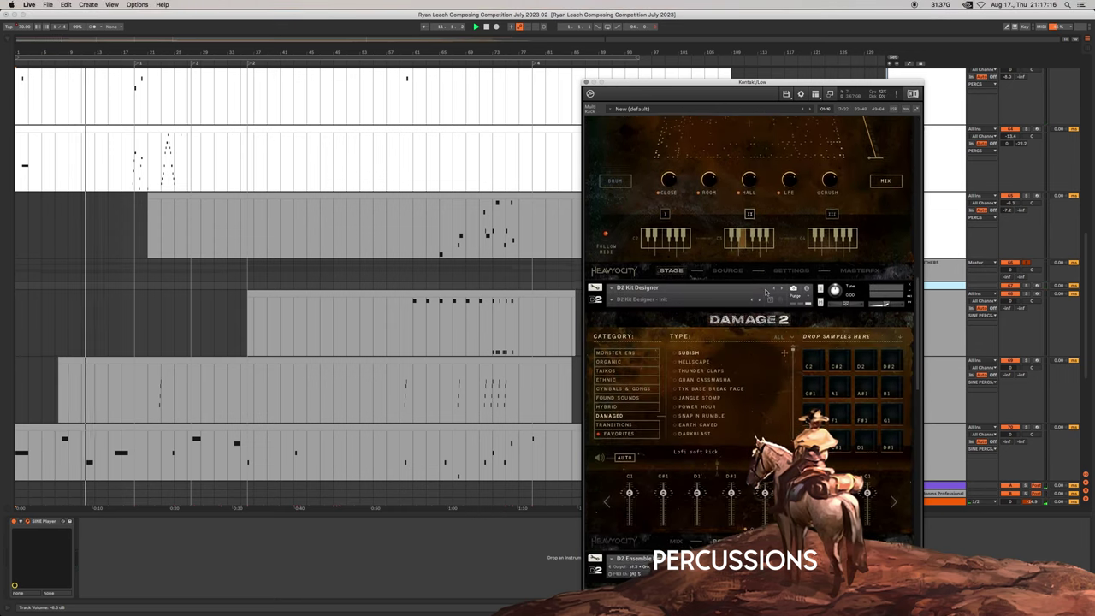
scroll(766, 293, down, 10)
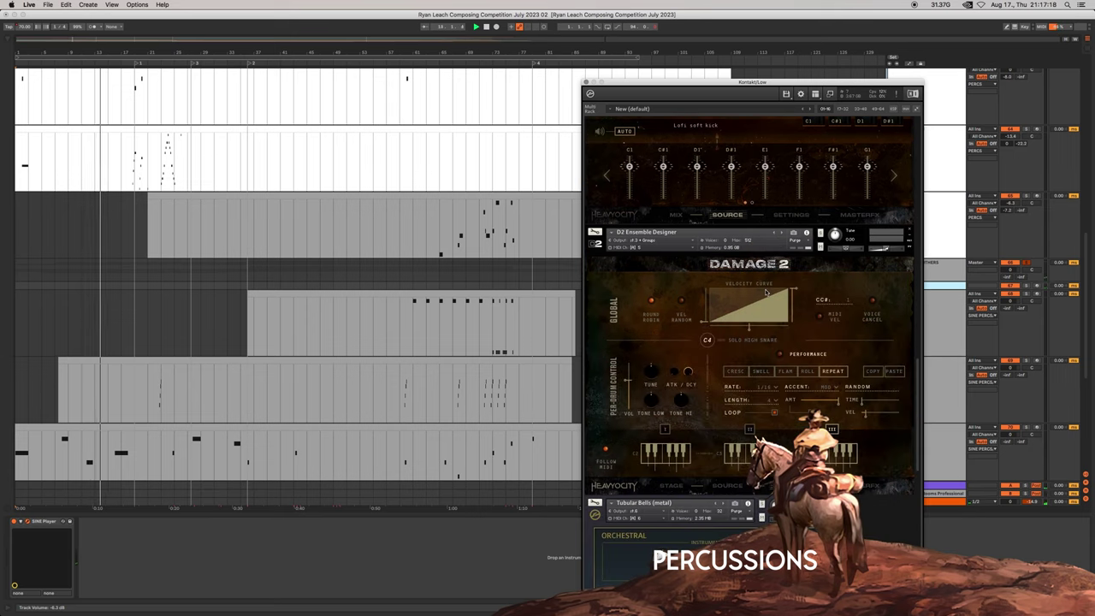
scroll(765, 292, down, 8)
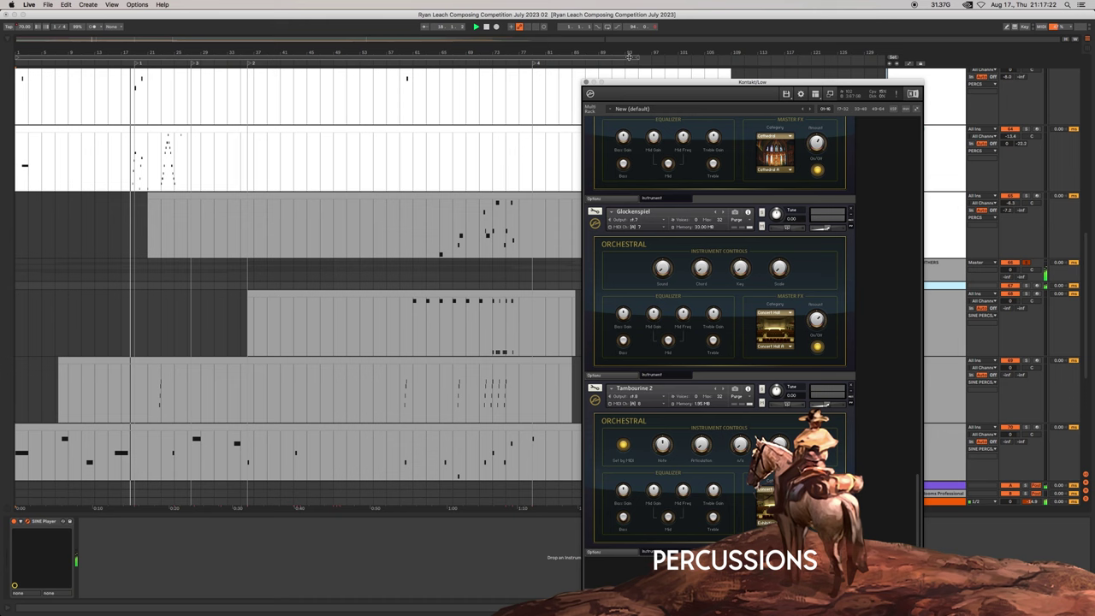
click(586, 82)
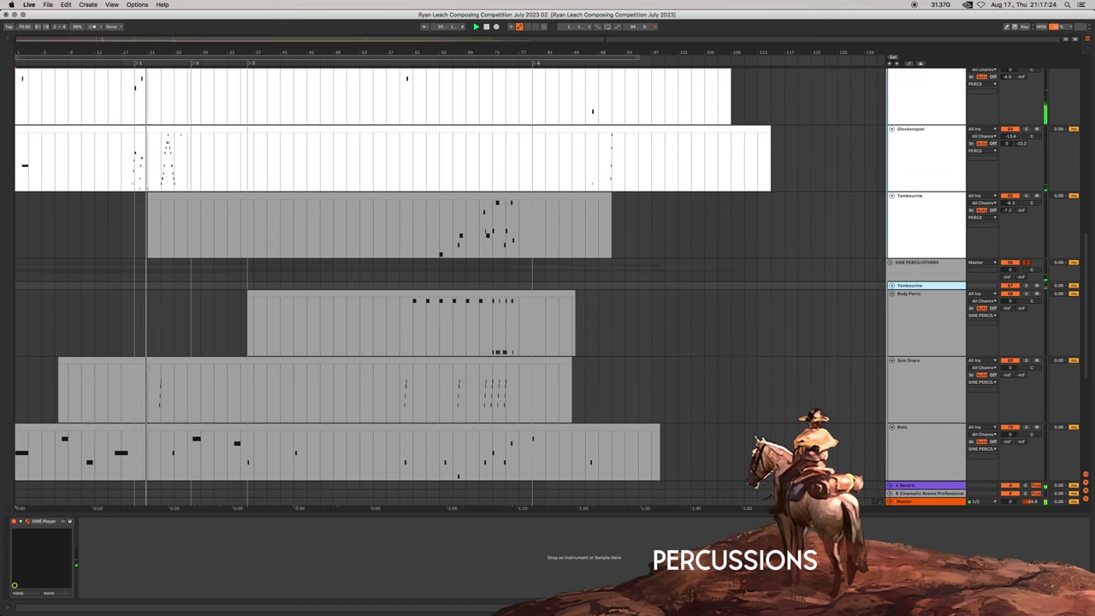
- Check the articulations loaded in SINE Player, close it, and view the SINE percussion parts down to Wood
drag(1094, 205, 624, 134)
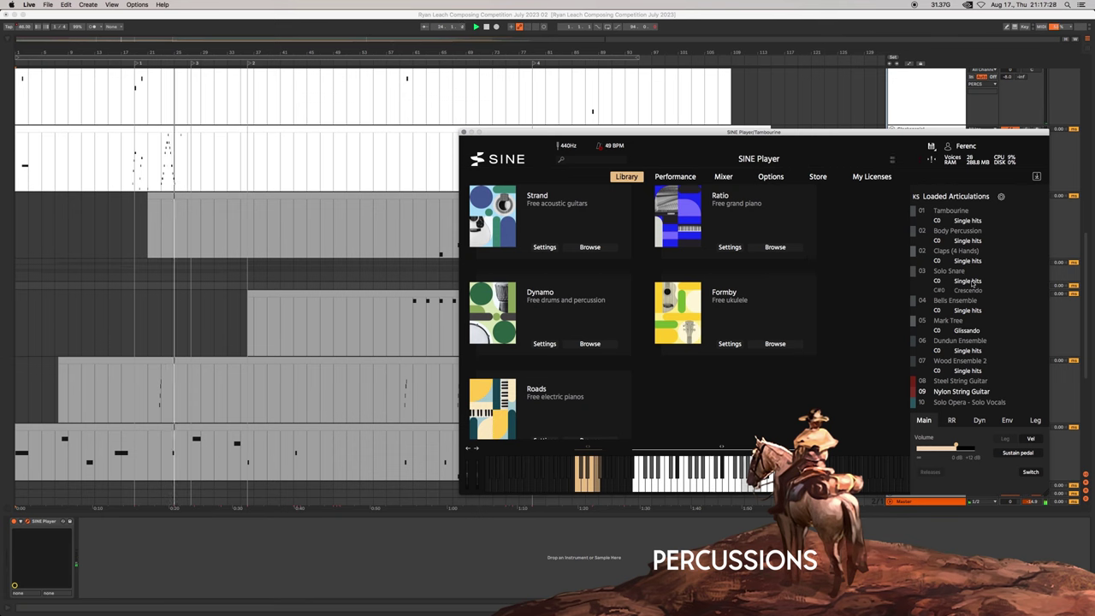
click(462, 133)
scroll(602, 353, down, 8)
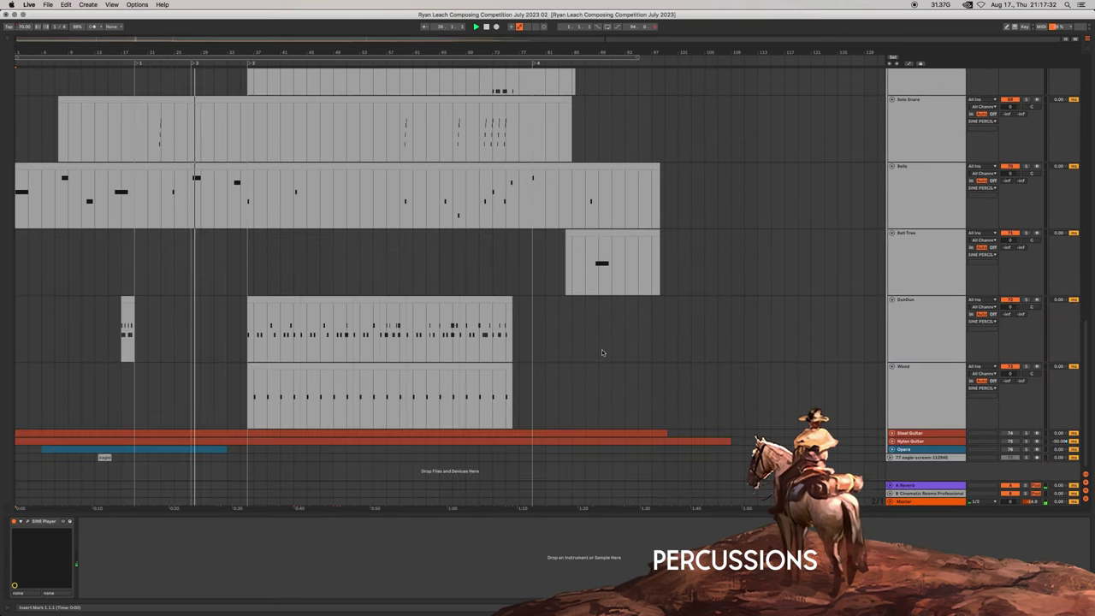
- Examine the MIDI parts of the PERCS group from Low and Ethnic Hits down to Tambourine during playback
scroll(601, 353, up, 10)
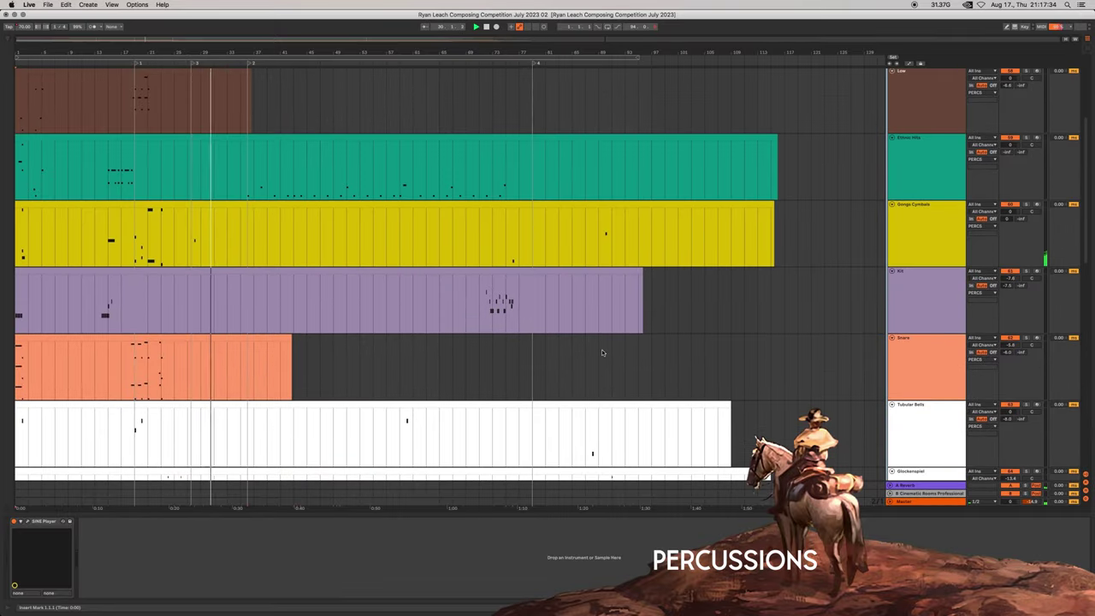
scroll(602, 349, up, 2)
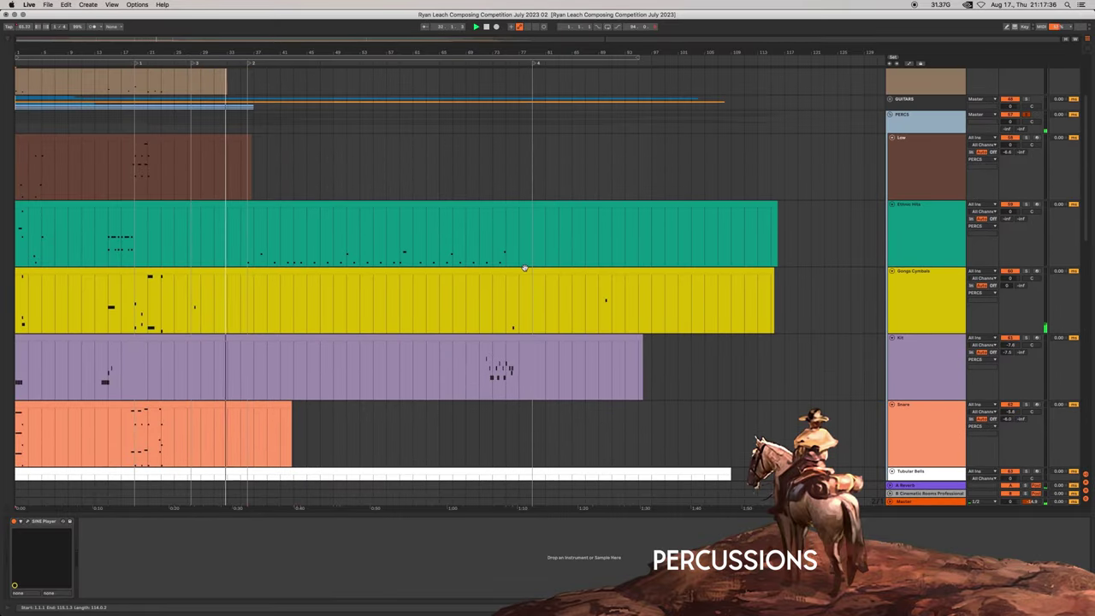
scroll(363, 234, up, 3)
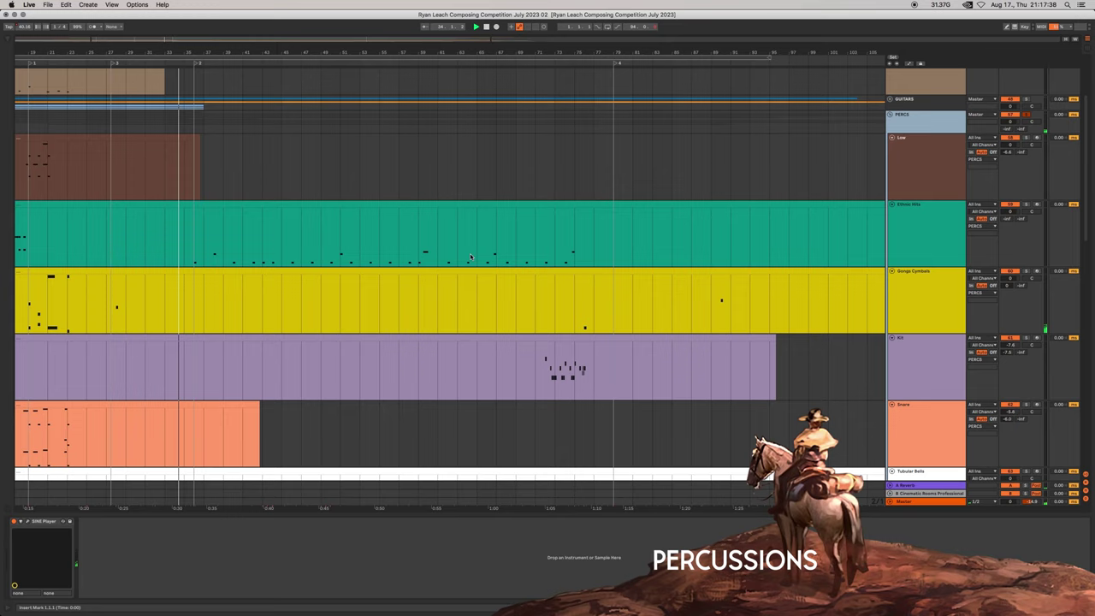
scroll(470, 257, down, 5)
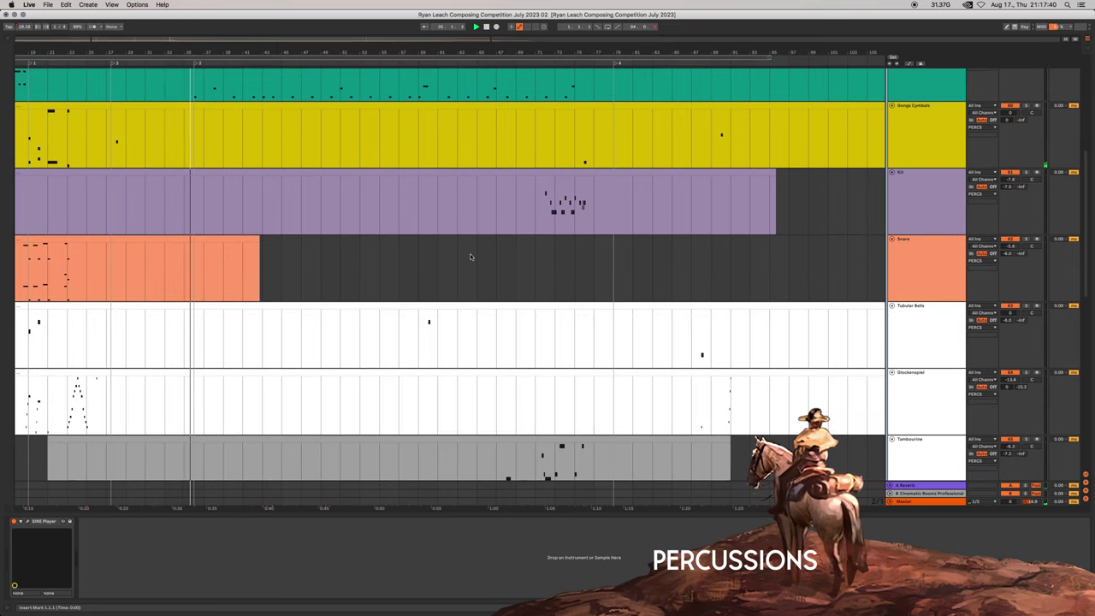
scroll(470, 256, down, 4)
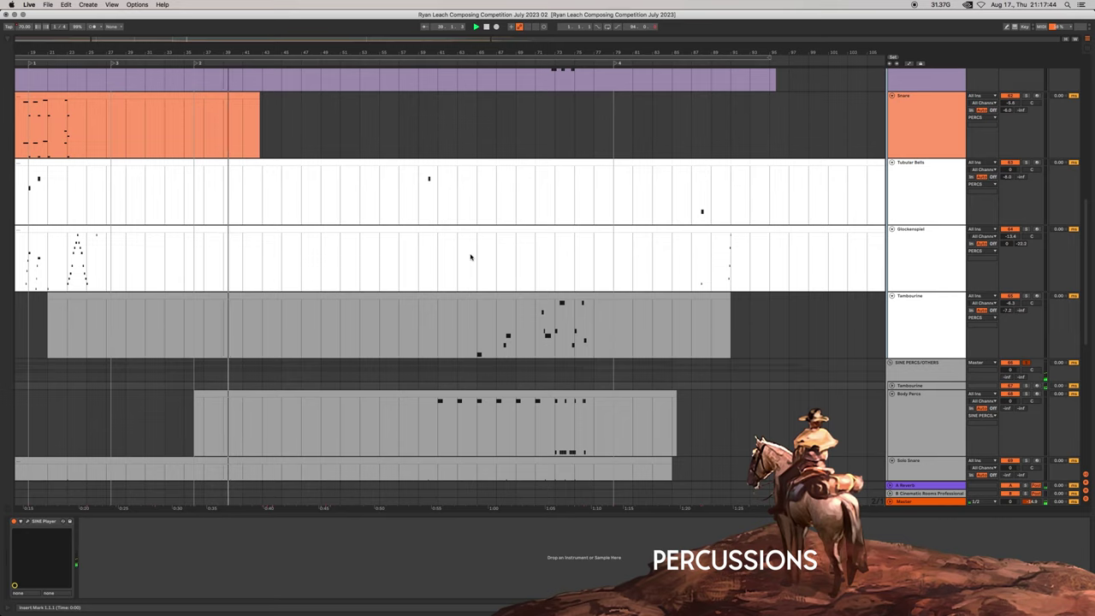
scroll(469, 256, up, 4)
scroll(469, 257, up, 2)
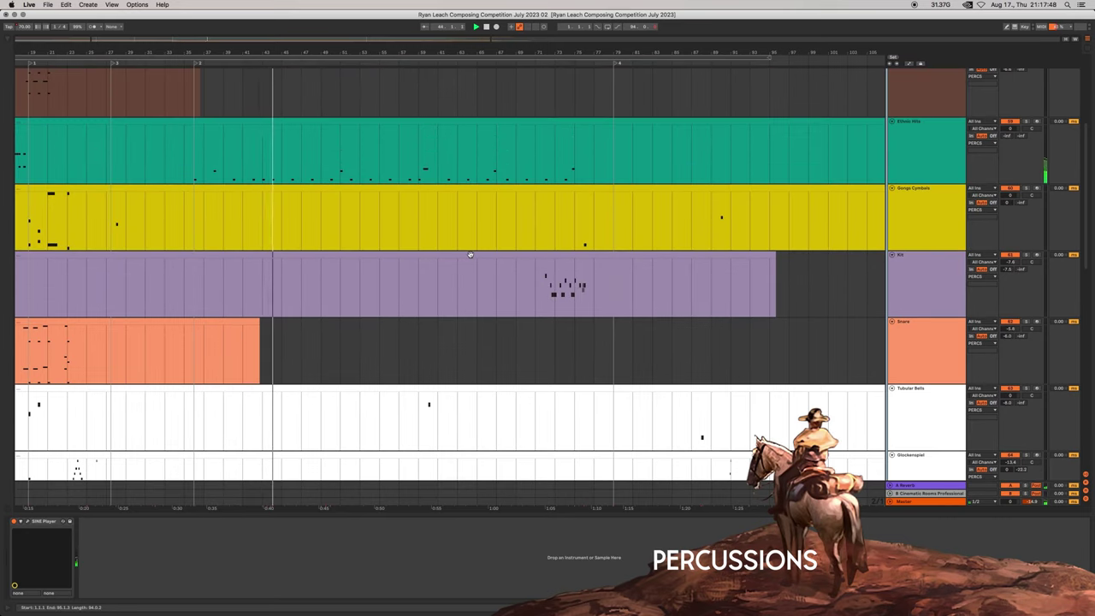
scroll(469, 256, up, 3)
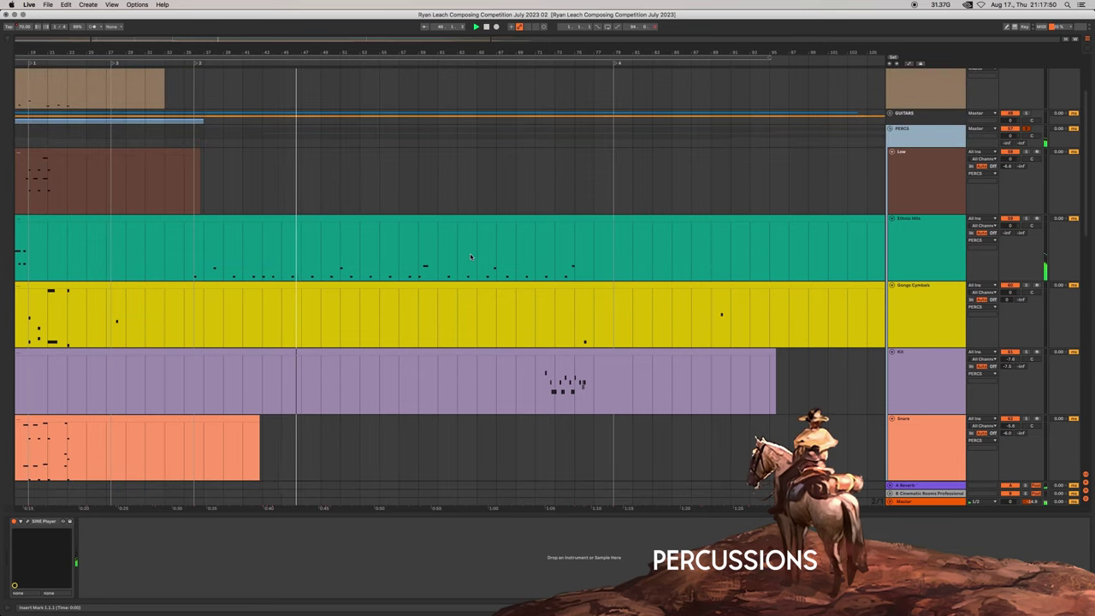
- Show the automation lanes and unfold the Master track to display its Song Tempo curve
key(a)
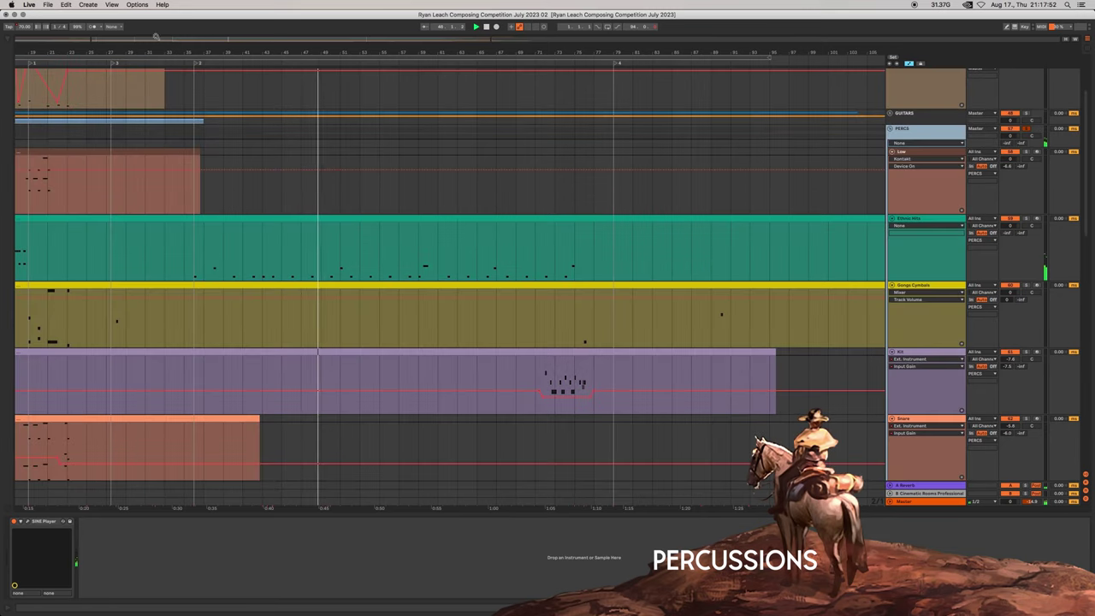
click(890, 502)
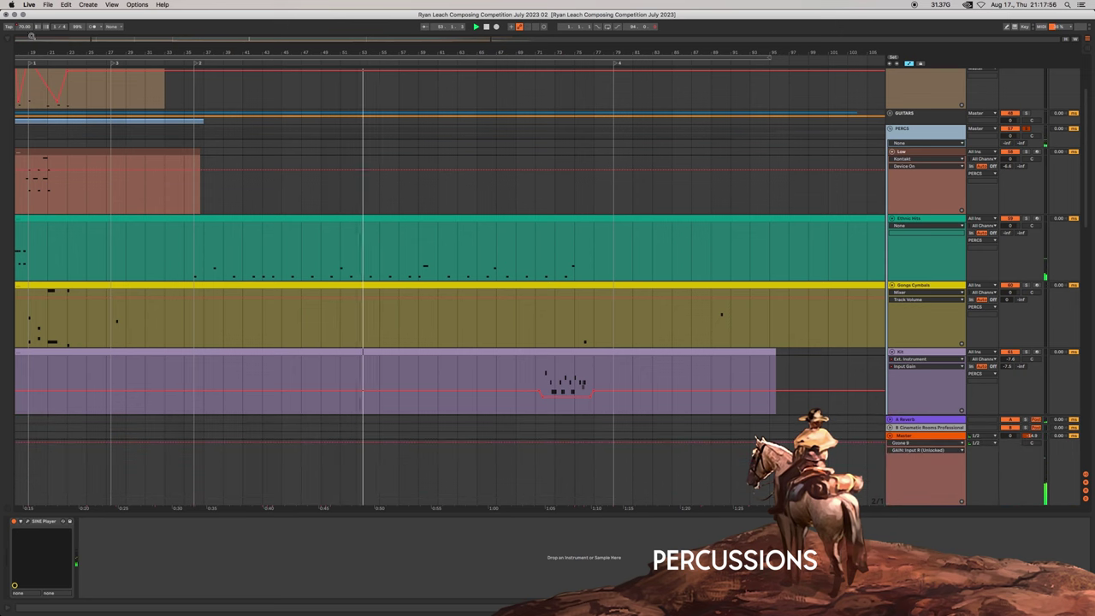
click(25, 27)
scroll(670, 467, down, 1)
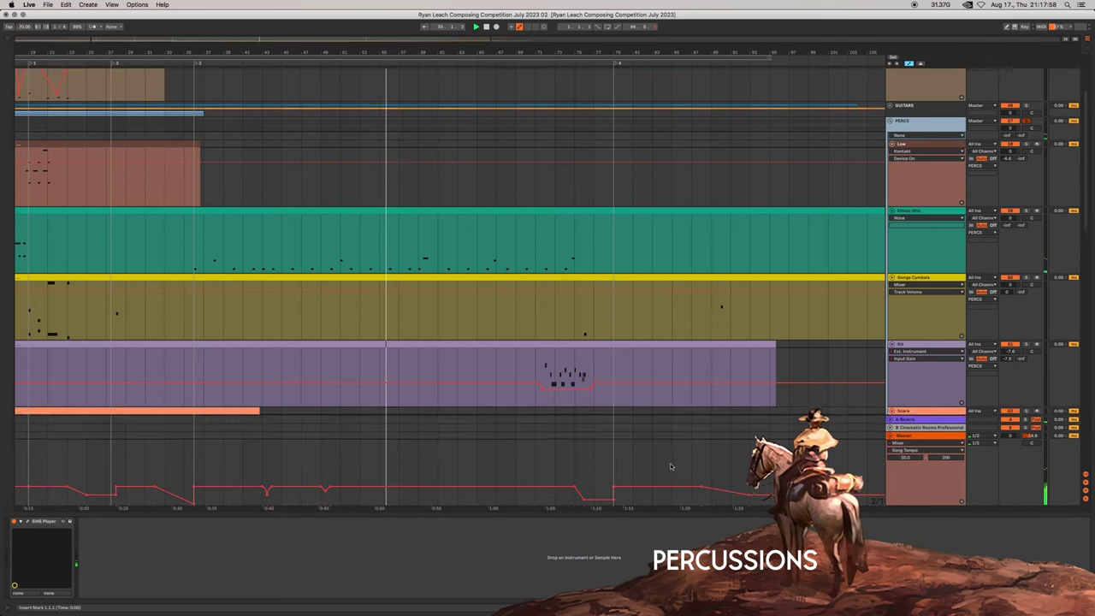
scroll(676, 461, down, 1)
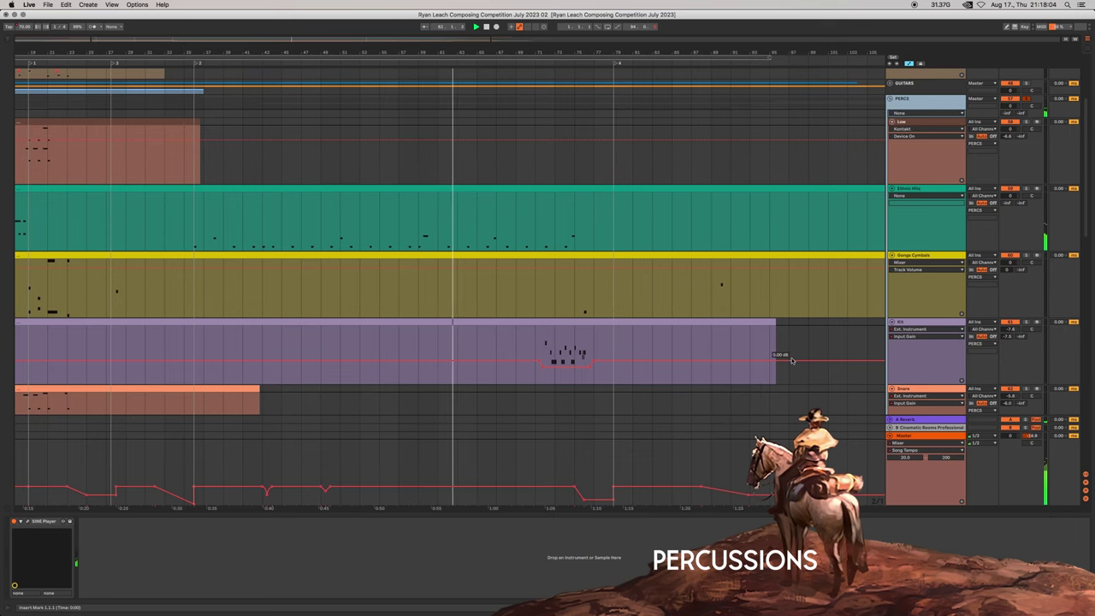
- Examine the automation and MIDI parts of the percussion tracks down through Bells, Bell Tree, DunDun and Wood
scroll(791, 360, up, 4)
scroll(792, 360, down, 13)
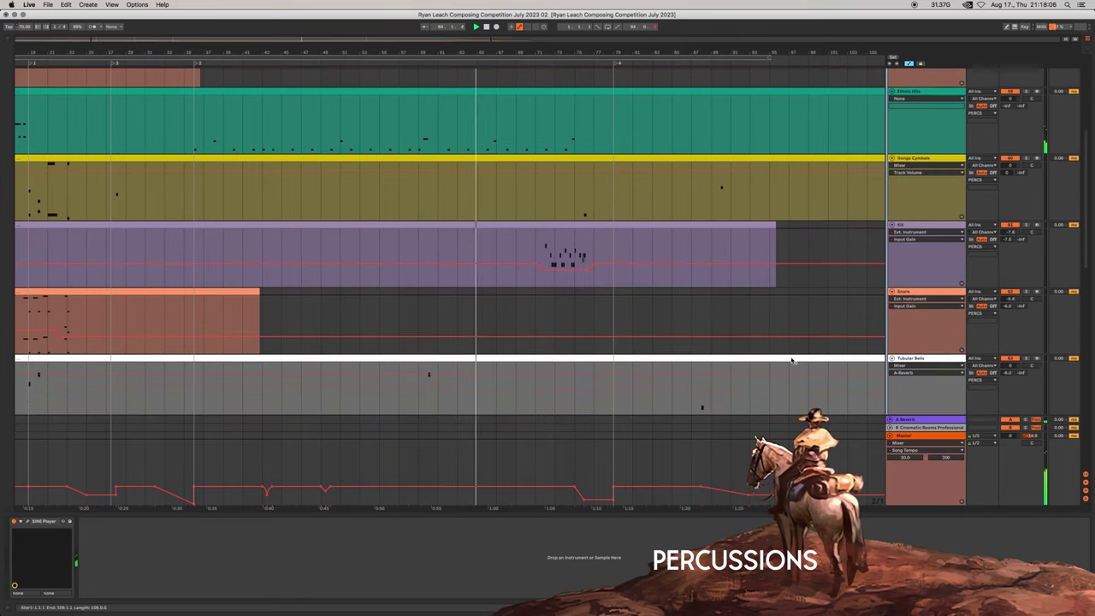
scroll(792, 360, down, 11)
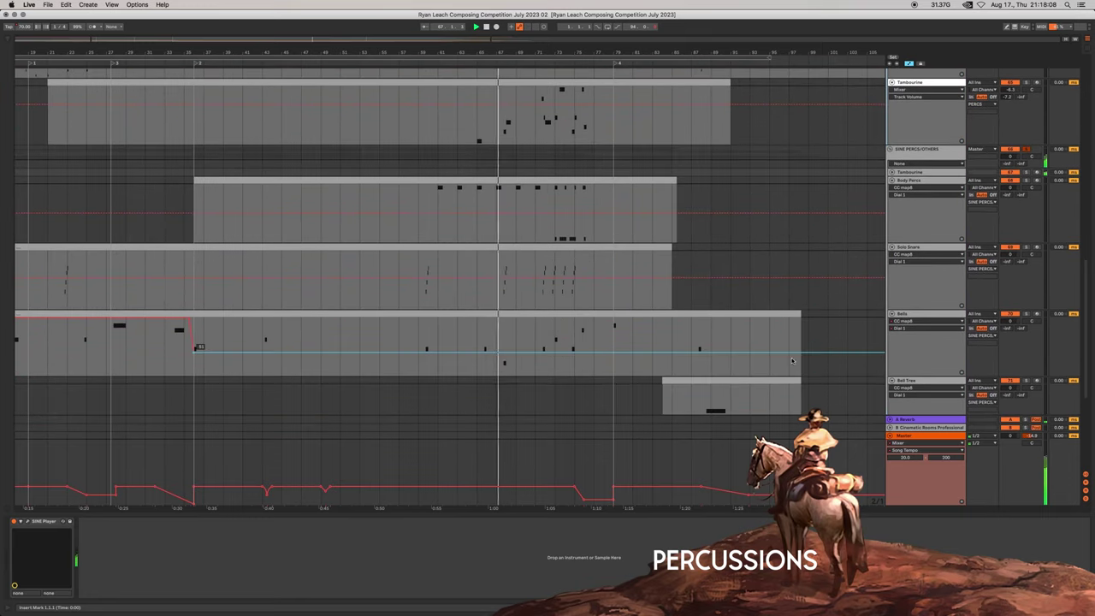
scroll(791, 361, down, 5)
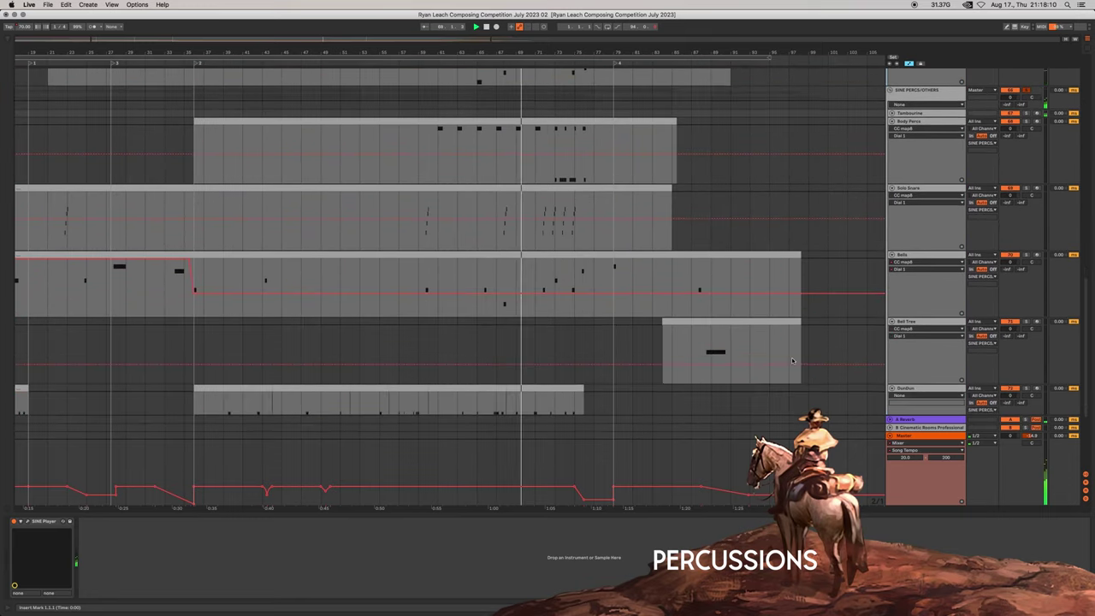
scroll(791, 360, down, 3)
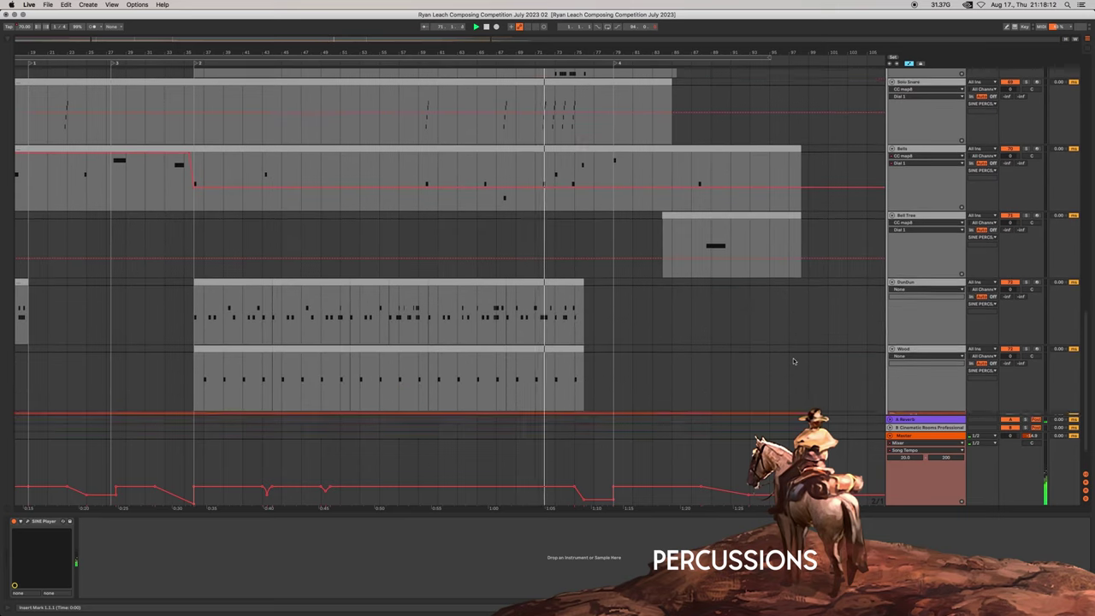
scroll(793, 361, down, 2)
- Follow the playback past marker 4 while reviewing the percussion automation from DunDun back up to Ethnic Hits
scroll(793, 361, up, 3)
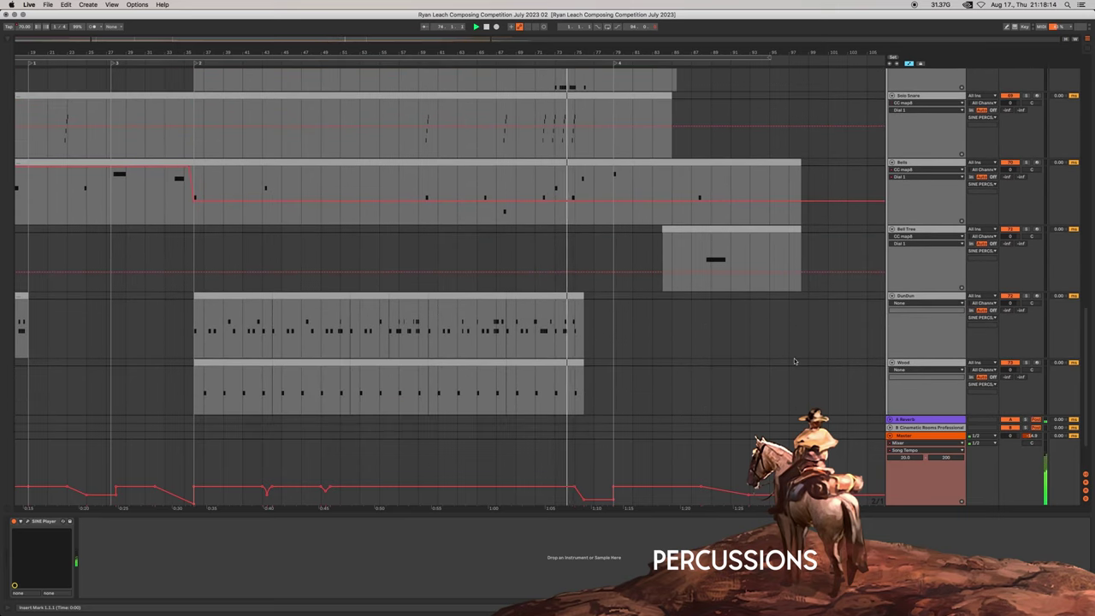
scroll(794, 361, up, 2)
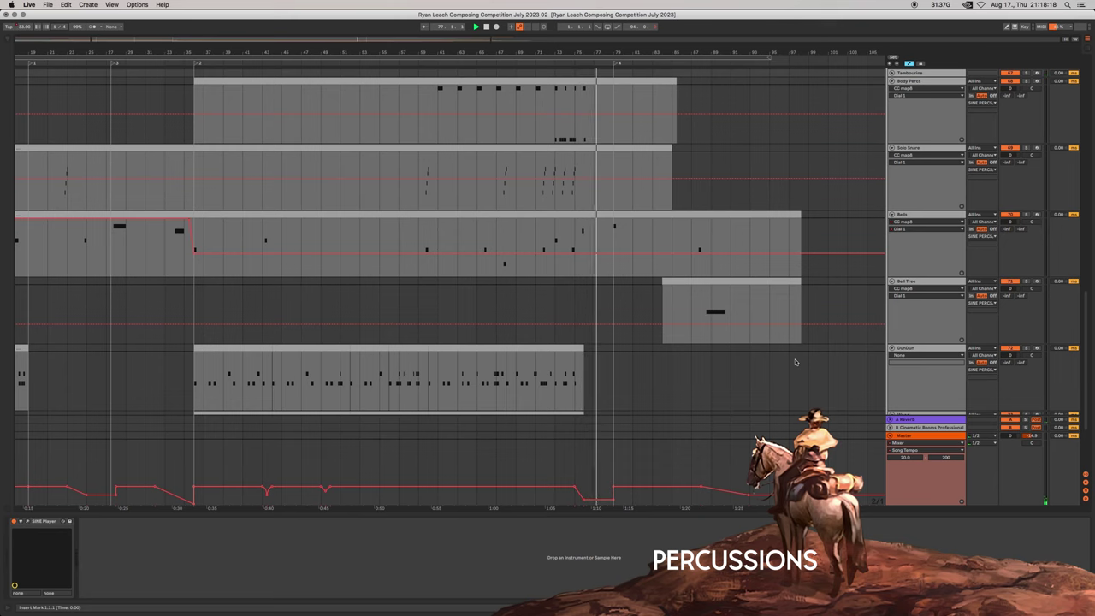
scroll(795, 361, up, 2)
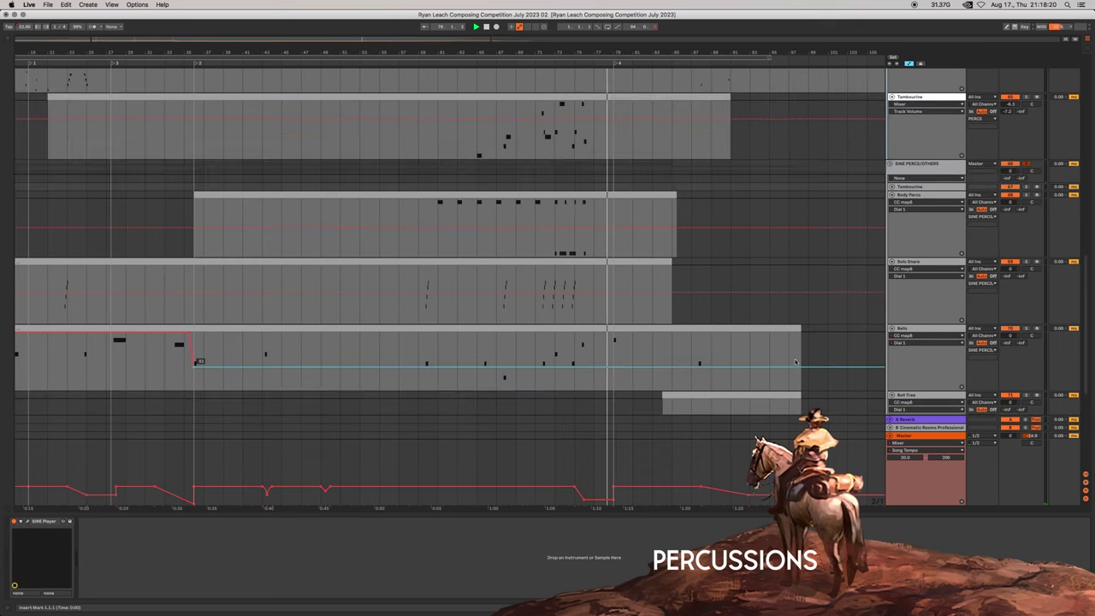
scroll(795, 362, up, 5)
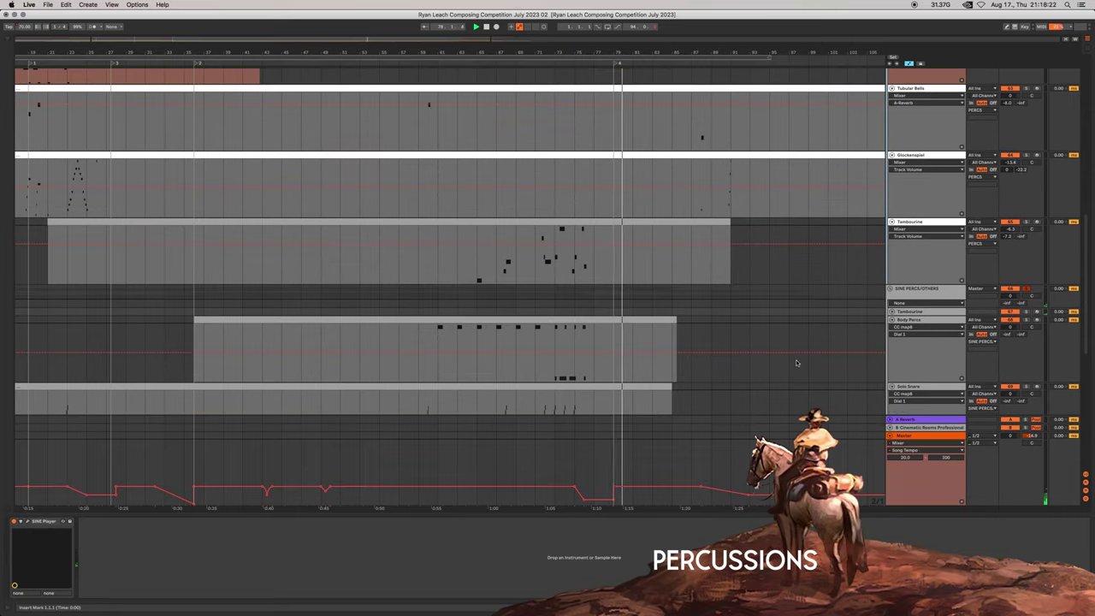
scroll(796, 363, up, 5)
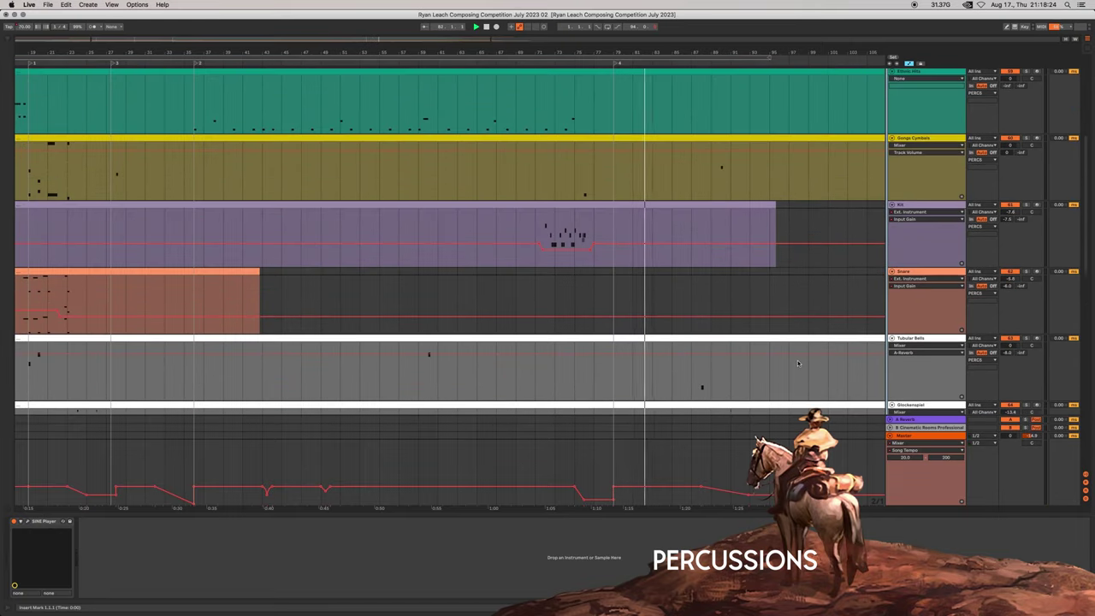
scroll(798, 365, up, 1)
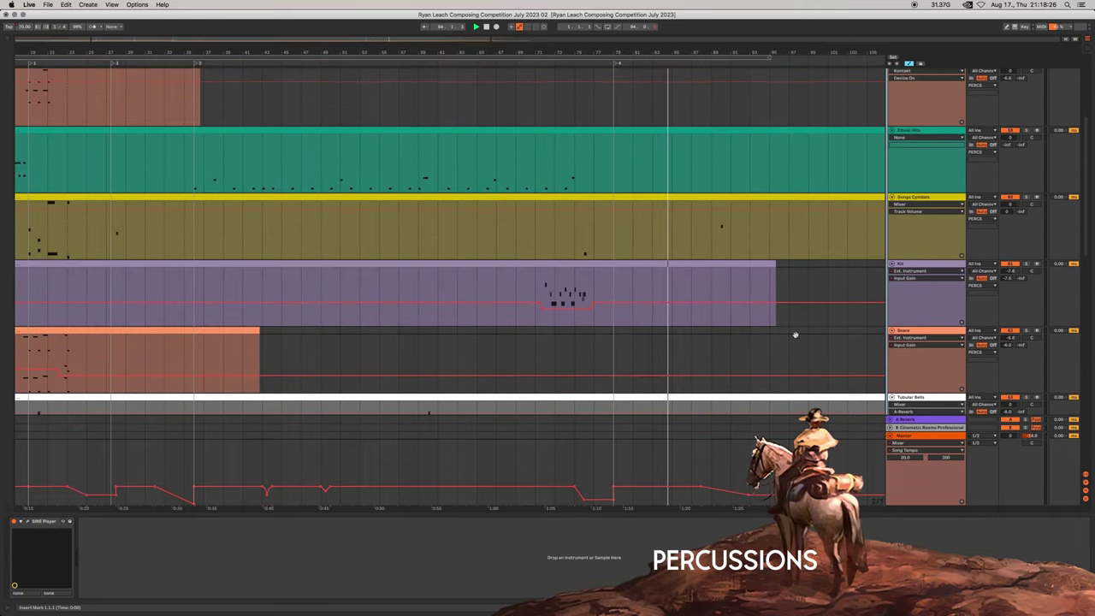
- View the closing percussion passage after marker 4 on the Gongs Cymbals, Tubular Bells and Glockenspiel tracks
scroll(572, 251, right, 5)
scroll(572, 251, down, 1)
scroll(724, 363, down, 4)
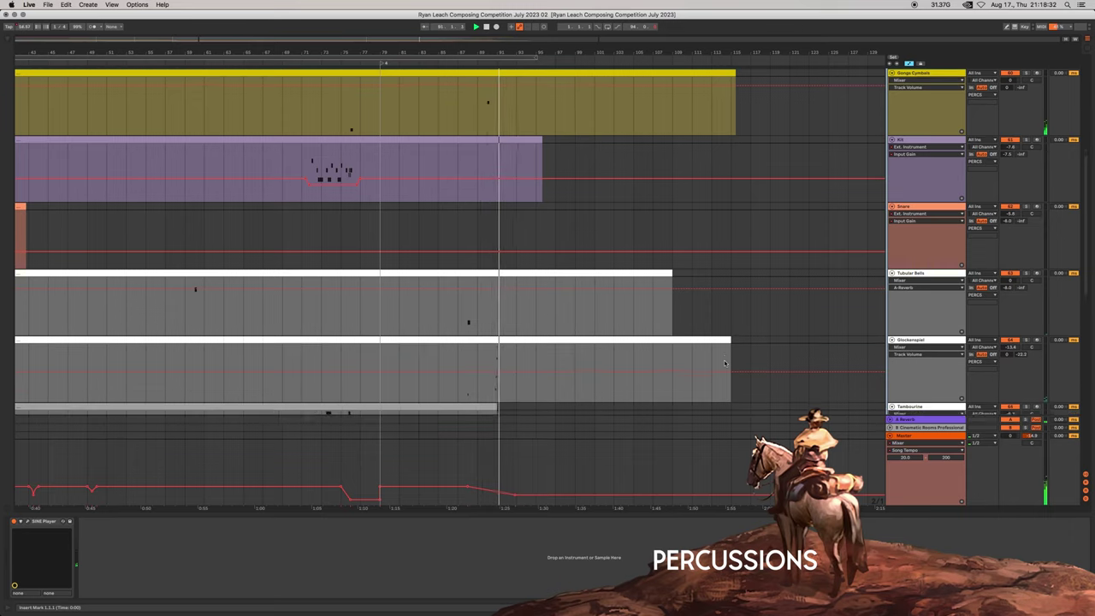
scroll(725, 364, down, 3)
scroll(725, 363, down, 3)
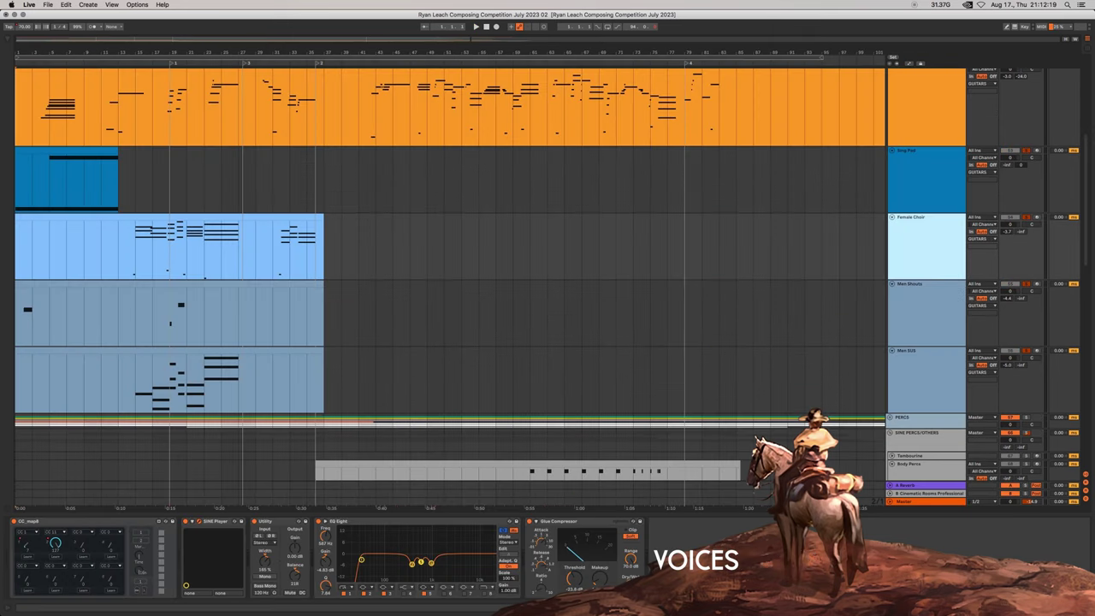
- Show the Olympus Elements Choral Effects and Sustains Men instruments in the Kontakt window, and close it
drag(1094, 74, 605, 73)
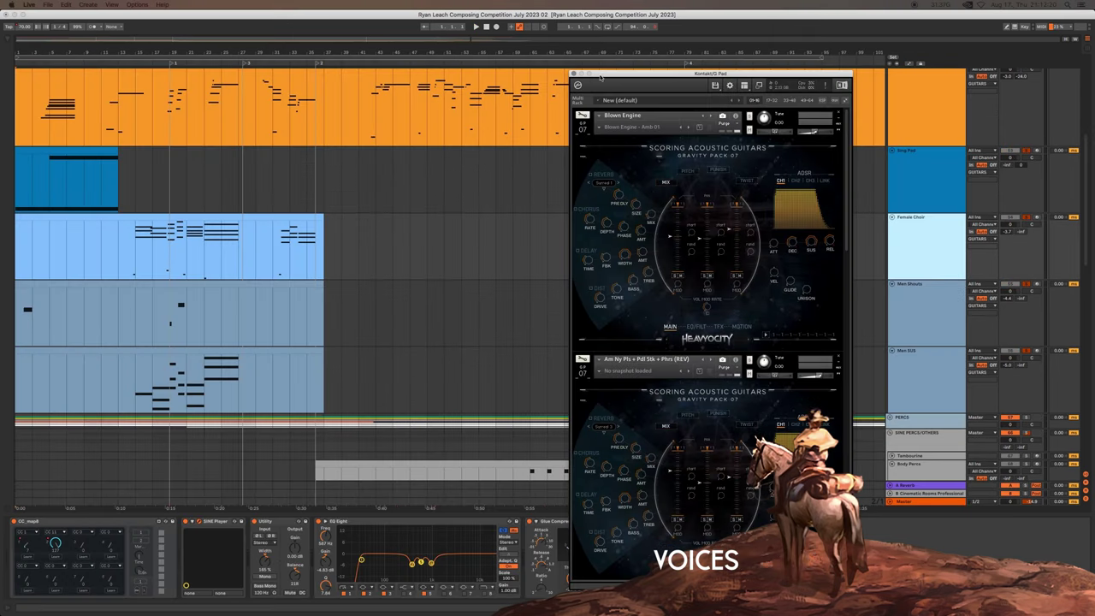
scroll(751, 287, down, 5)
scroll(753, 287, down, 10)
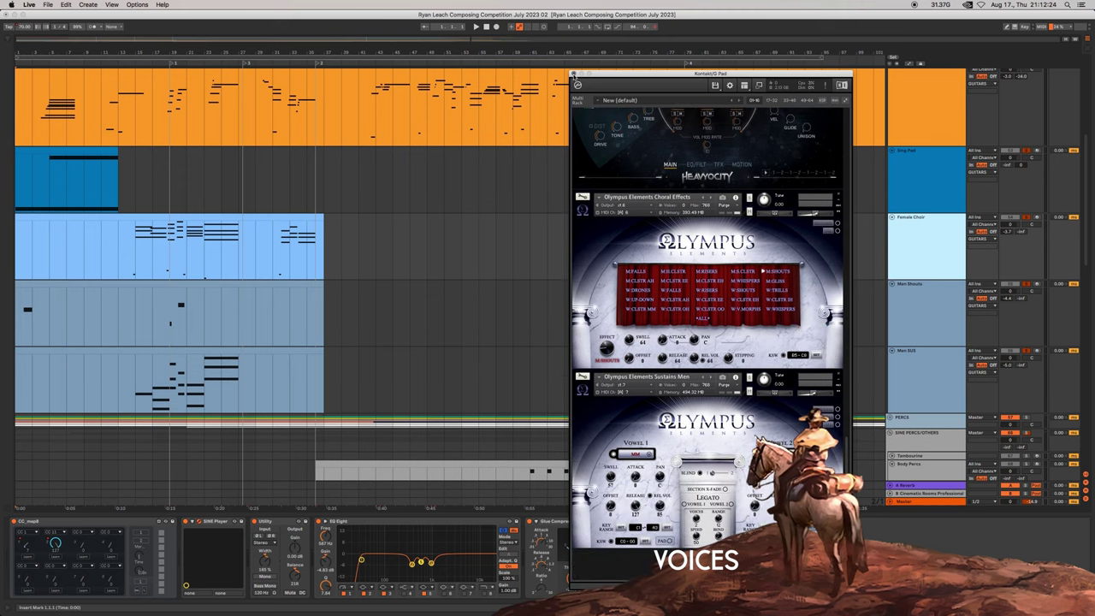
click(574, 74)
- Show the Female Choir articulations loaded in SINE Player, and close the plugin window
drag(983, 140, 460, 135)
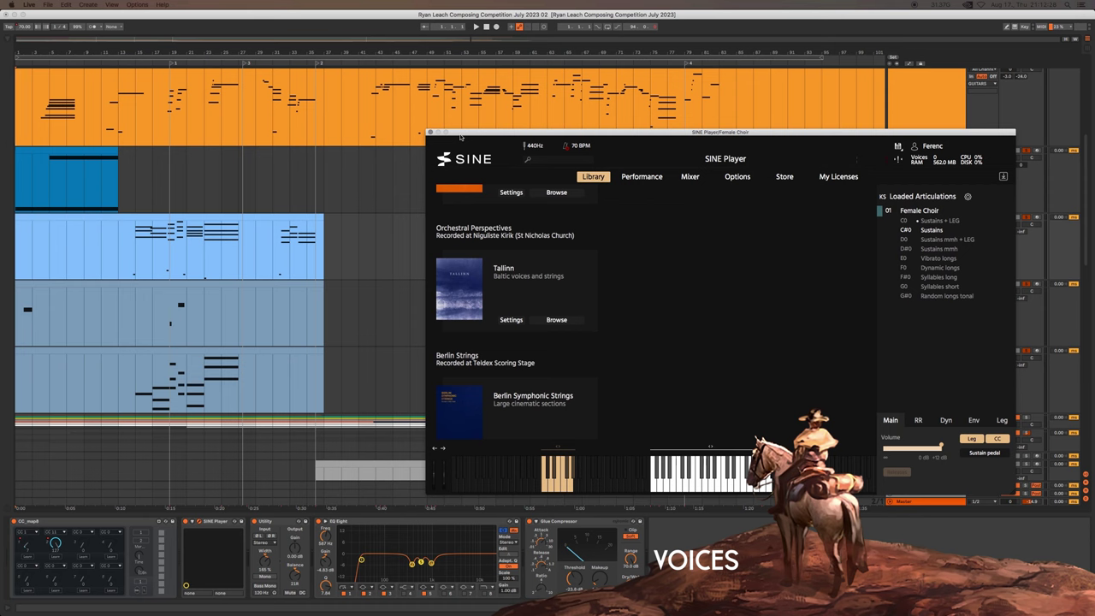
scroll(489, 189, up, 1)
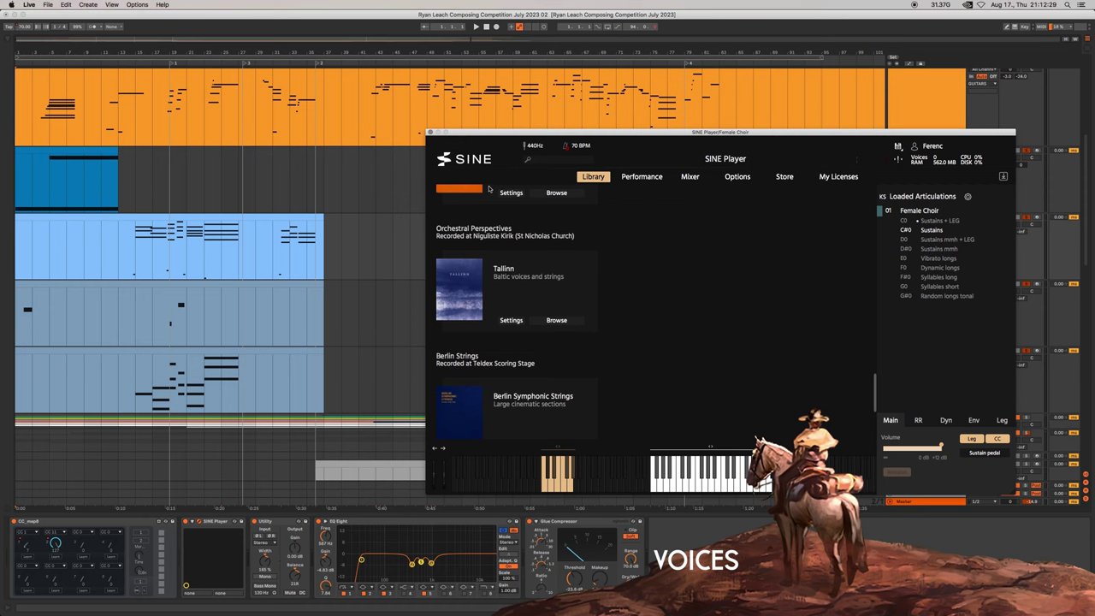
click(430, 133)
- Play the soloed voices from the beginning and follow the Female Choir, Men Shouts and Men SUS parts
key(space)
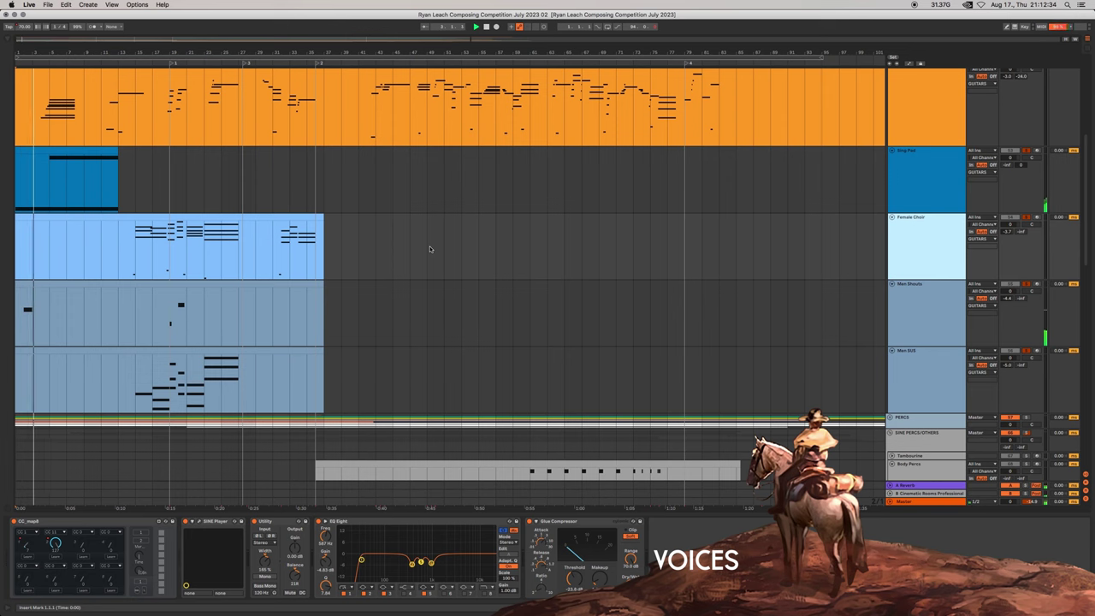
scroll(430, 249, up, 3)
scroll(430, 245, up, 2)
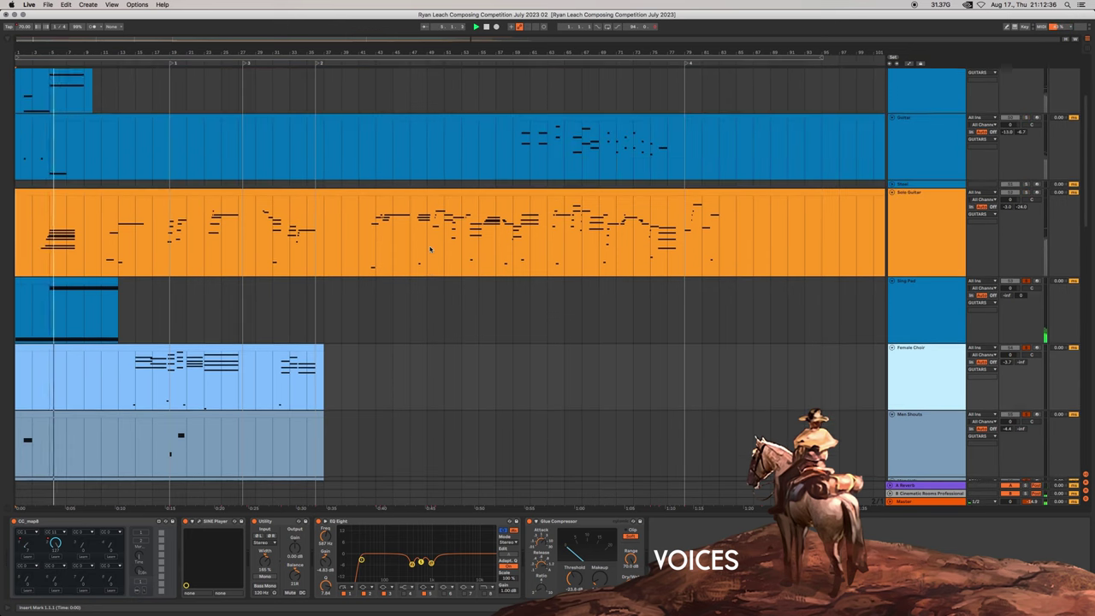
scroll(430, 245, down, 1)
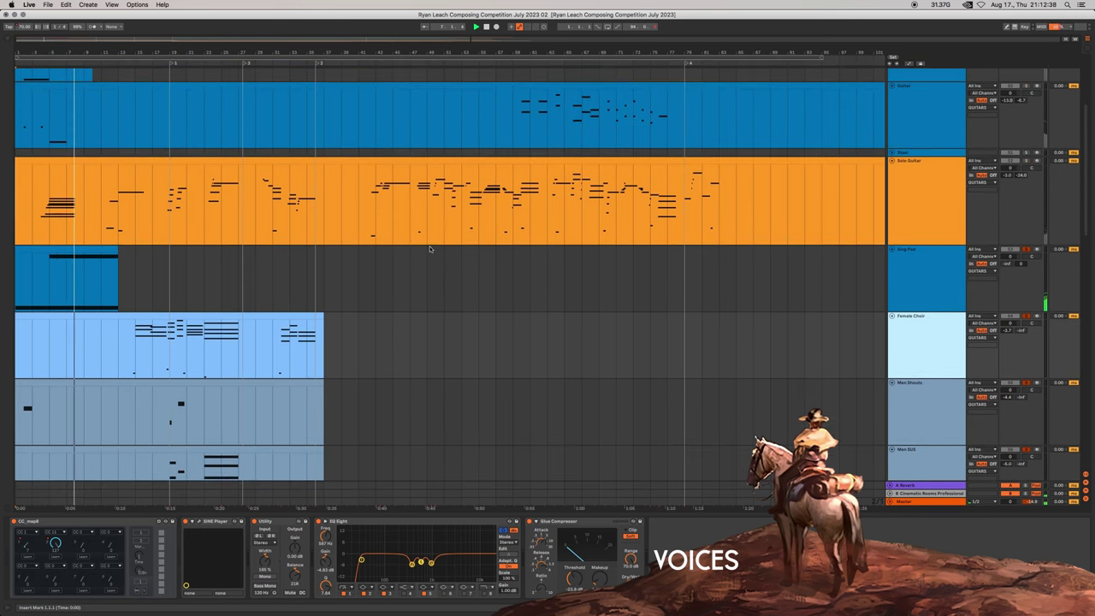
scroll(429, 246, down, 3)
scroll(430, 245, down, 1)
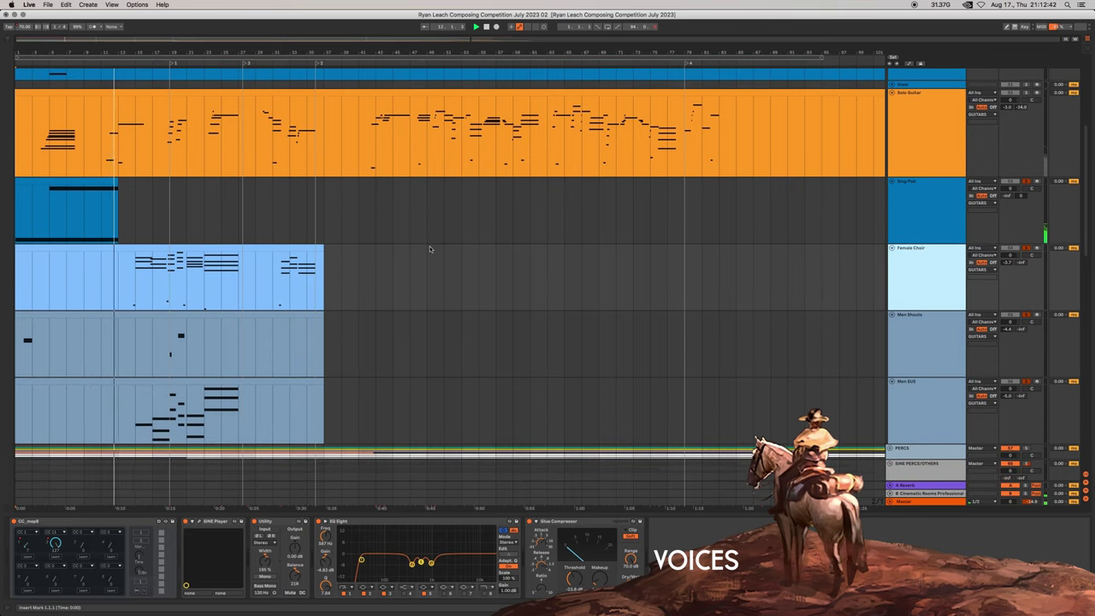
- Follow the playback on the Opera track and view its notes up close around marker 1
scroll(430, 245, down, 15)
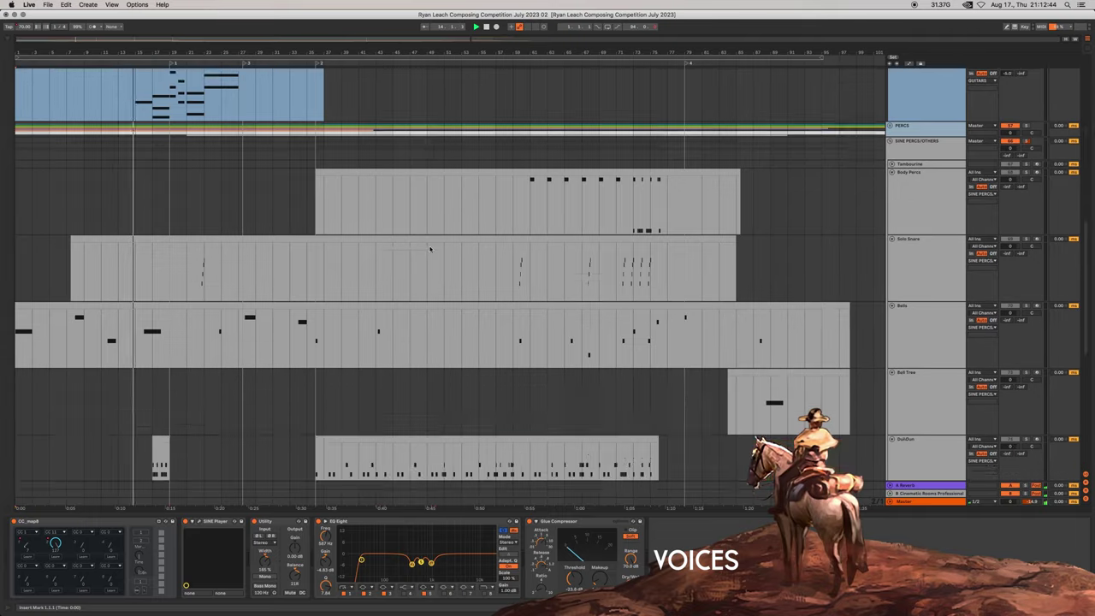
scroll(430, 250, down, 12)
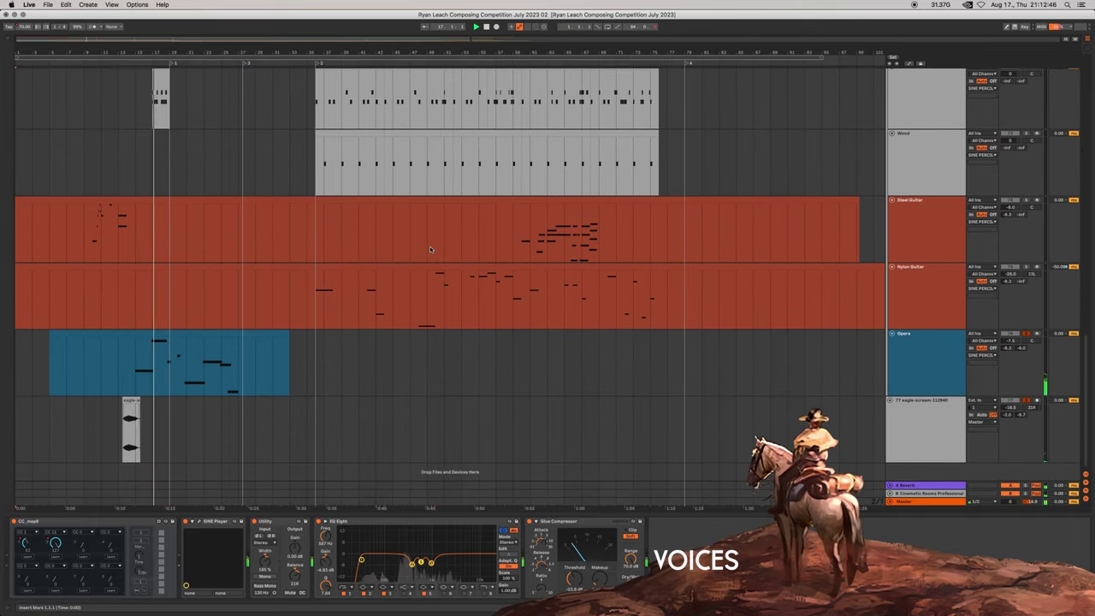
scroll(211, 364, up, 5)
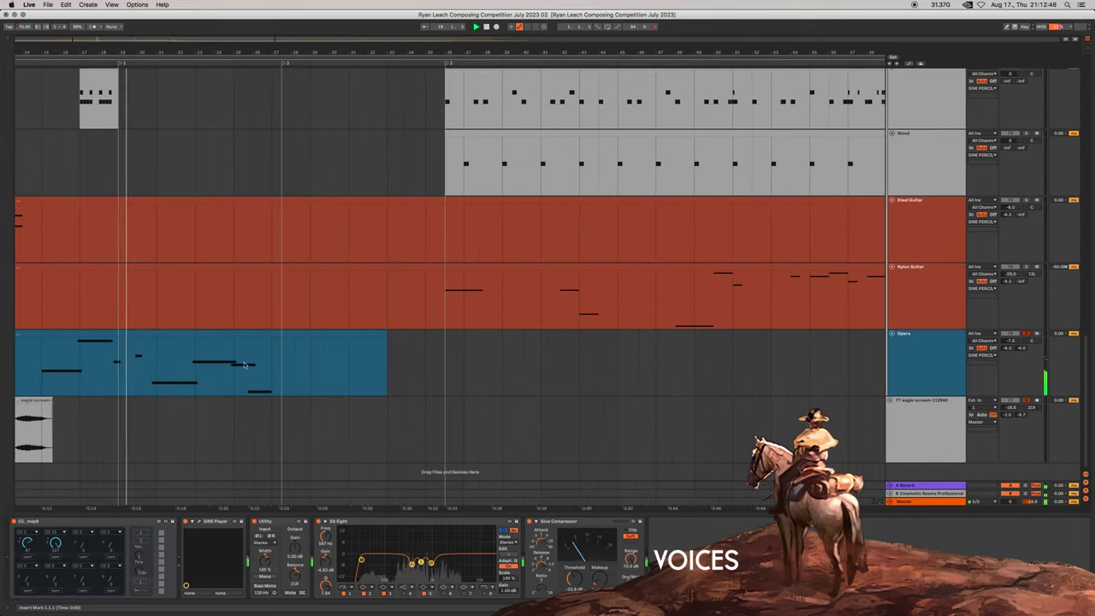
- Return to the choir tracks and display the automation curves on Female Choir, Men Shouts and Men SUS
scroll(253, 363, up, 20)
scroll(257, 361, down, 7)
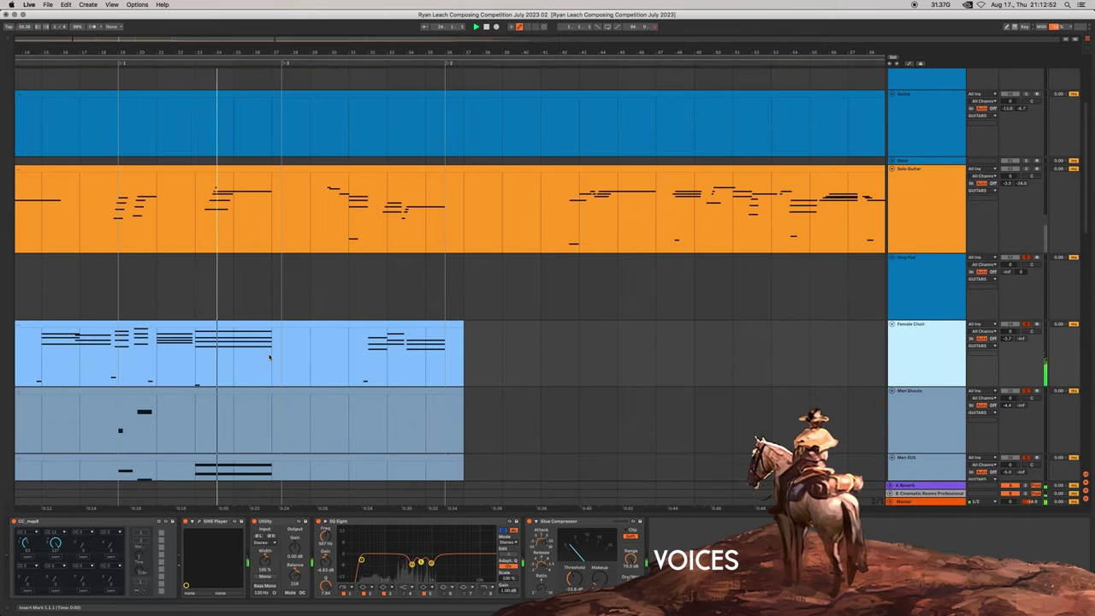
key(a)
scroll(269, 356, down, 4)
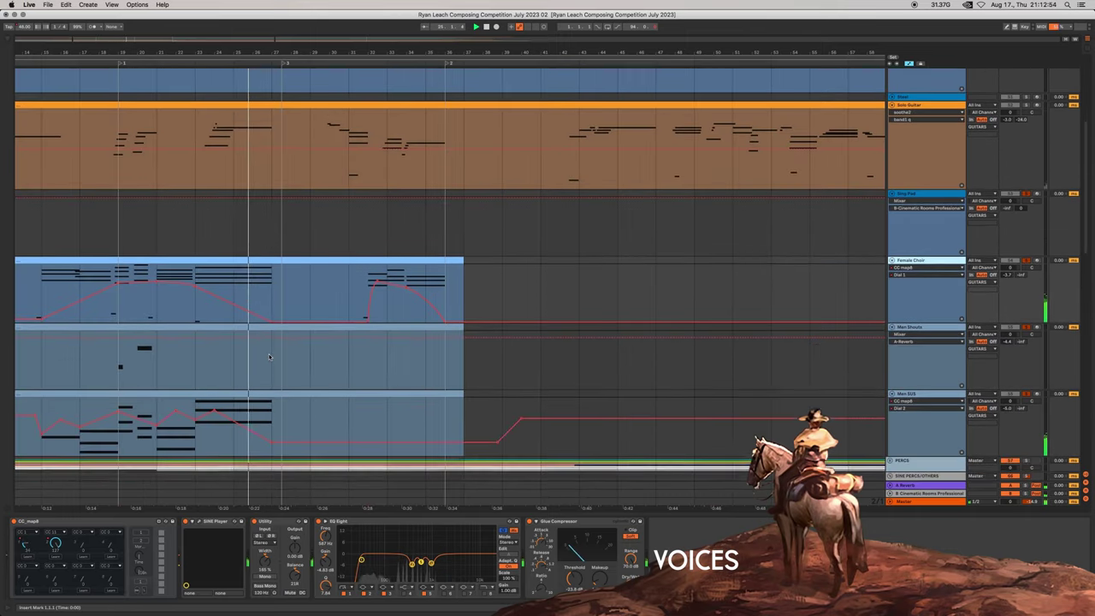